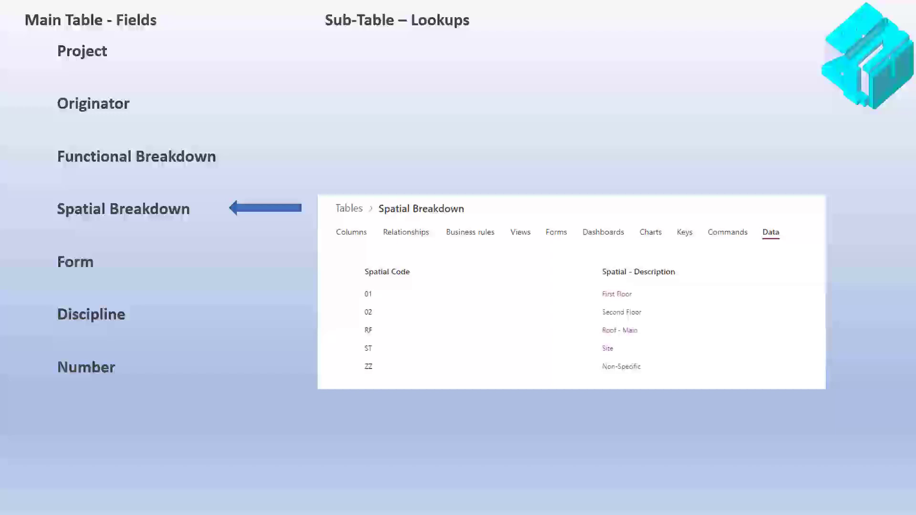
key("Right")
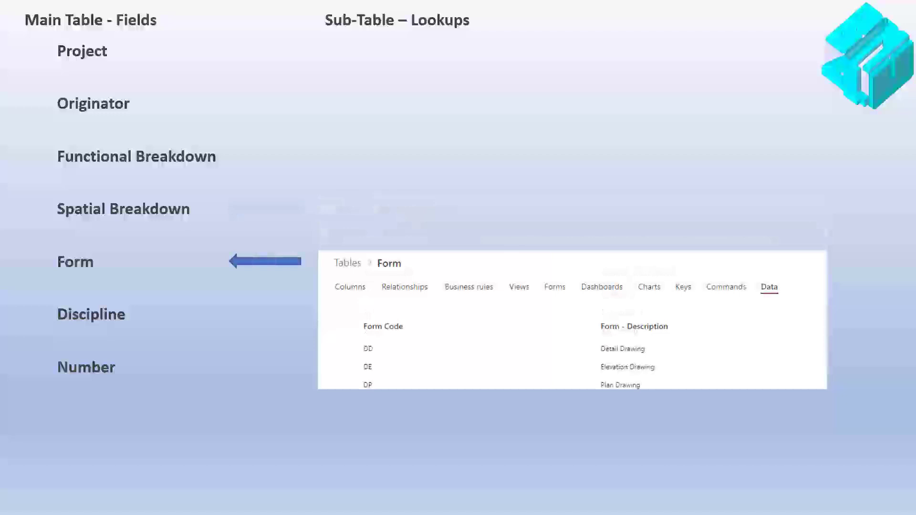
key("Right")
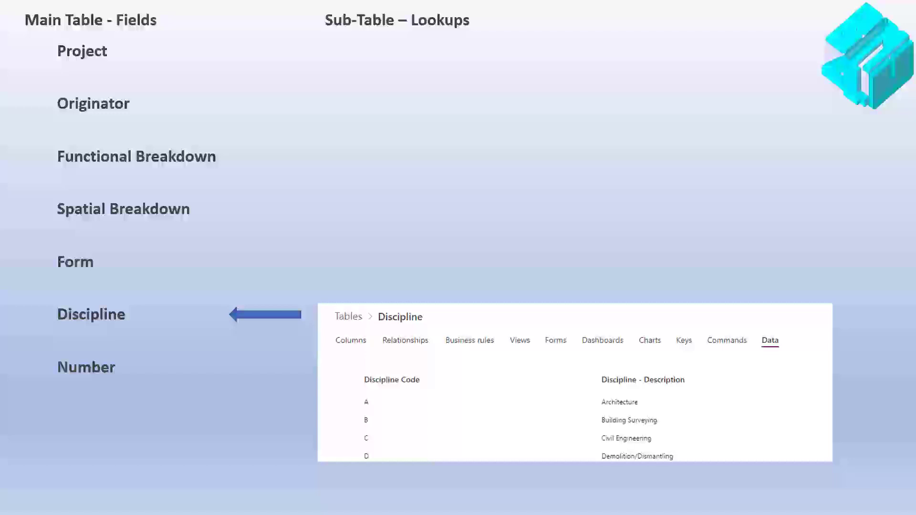
key("Right")
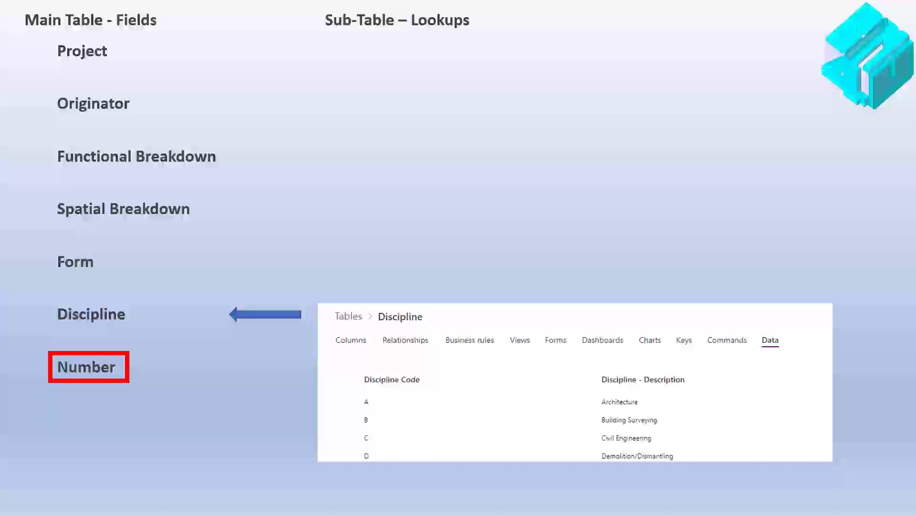
key("Right")
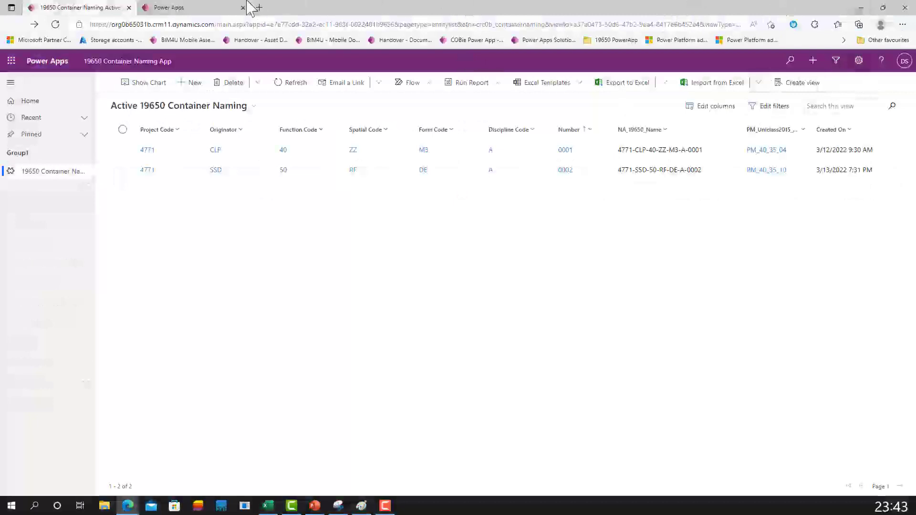
Step: Switch to the Power Apps maker page and review the columns of the 19650 Container Naming table
left_click(191, 9)
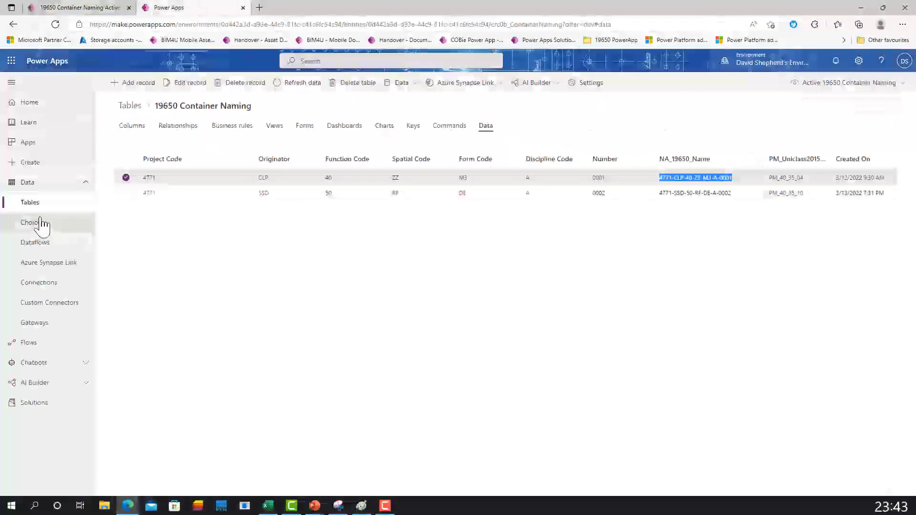
left_click(136, 129)
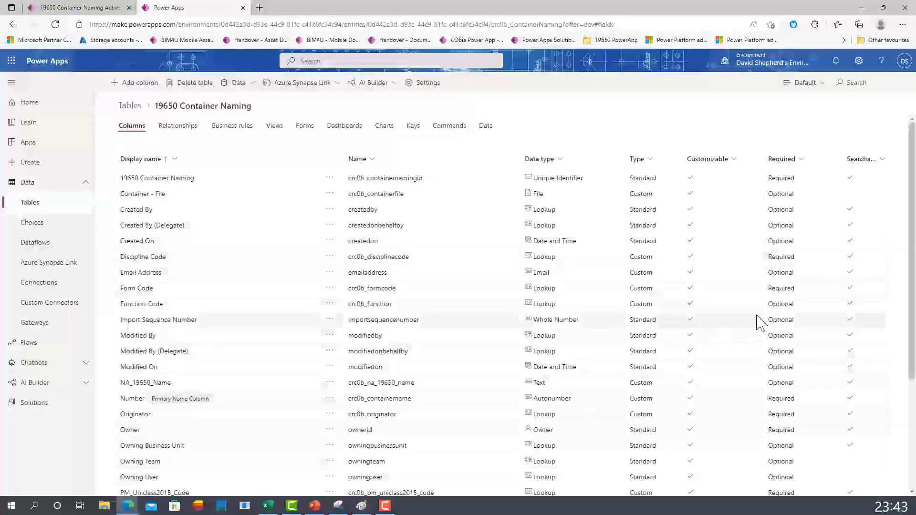
left_click_drag(912, 295, 912, 376)
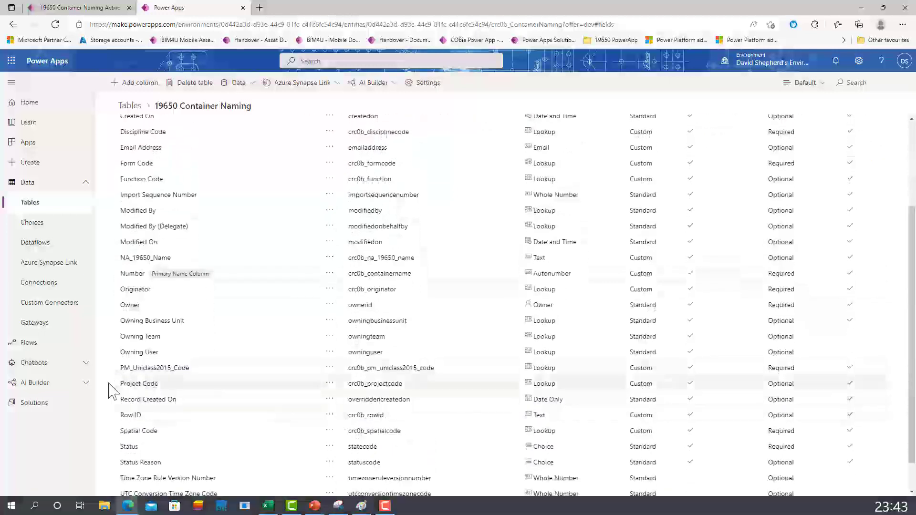
Step: Inspect the column properties of Project Code, Originator, Form Code and Function Code without changing them
left_click(128, 387)
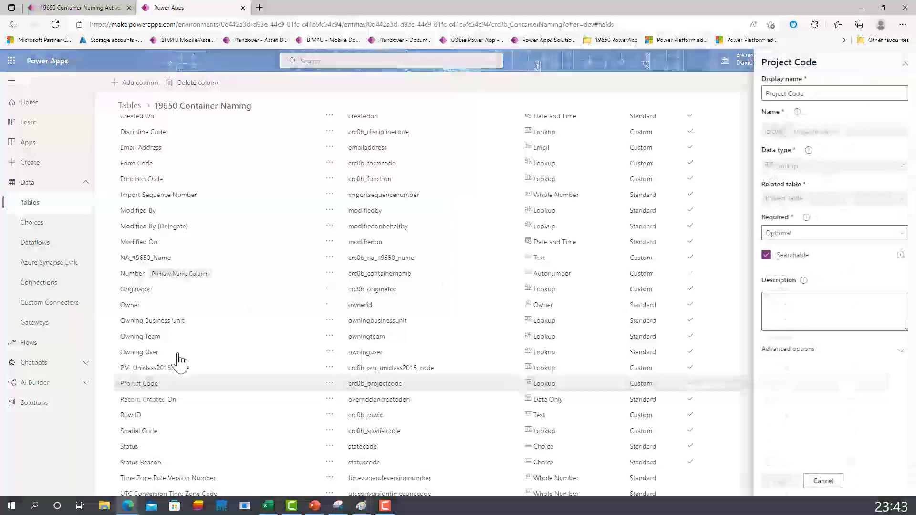
left_click(98, 337)
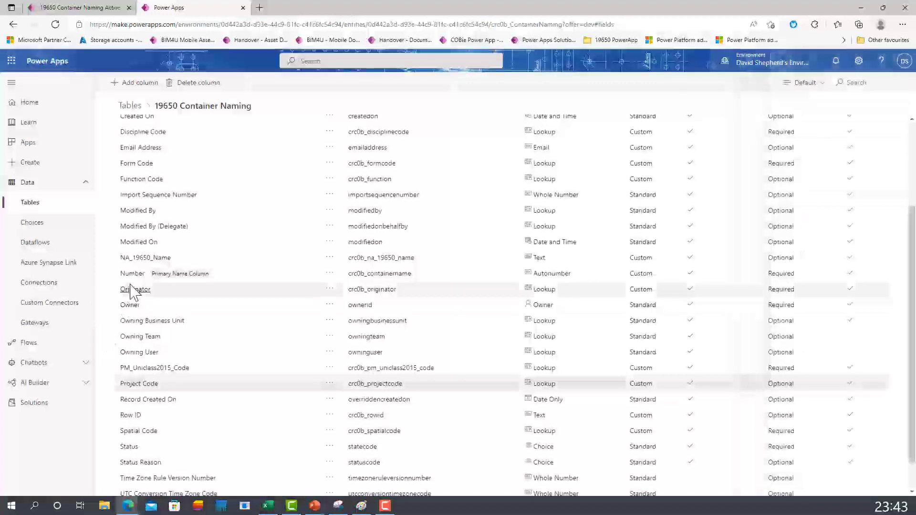
left_click(135, 289)
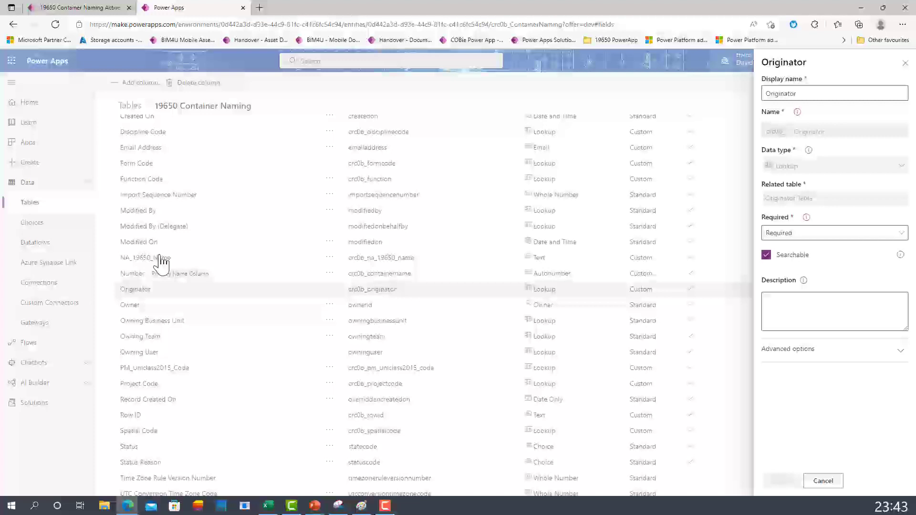
left_click(135, 168)
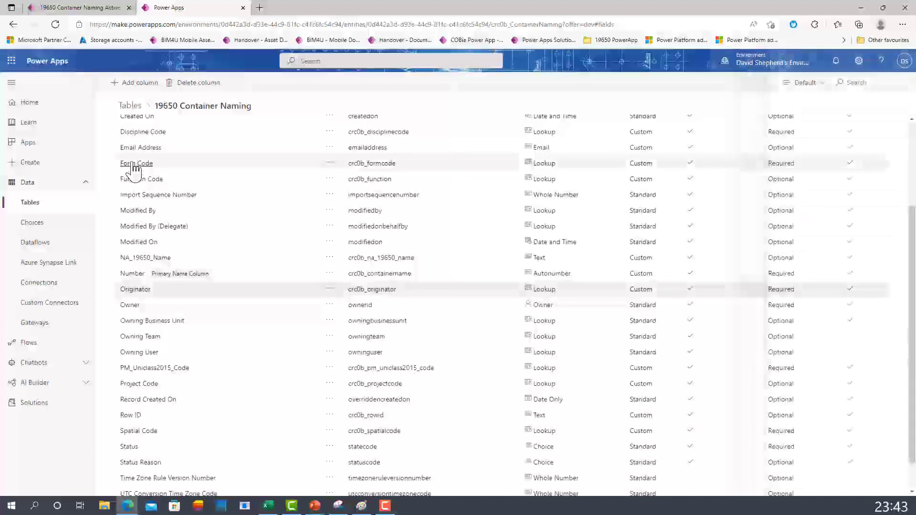
left_click(135, 168)
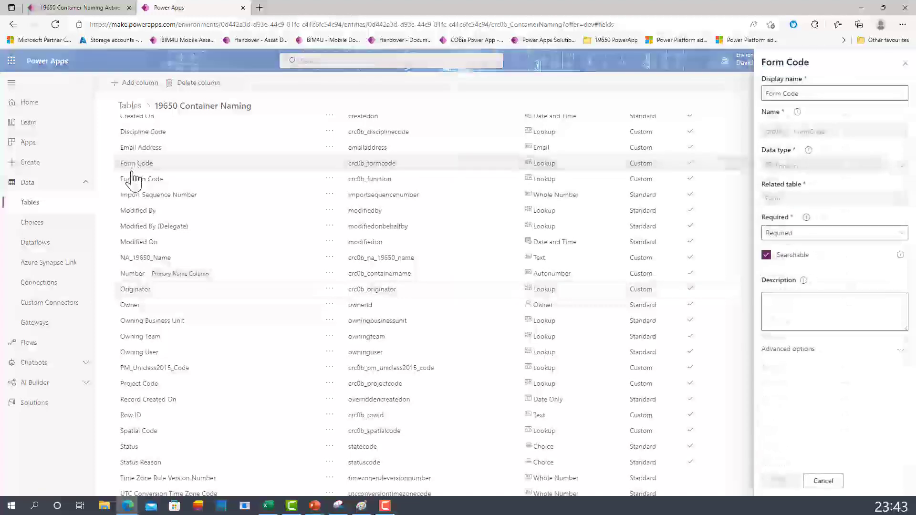
left_click(135, 184)
left_click(135, 185)
left_click(135, 113)
Step: View the records stored in the Project Table and look at its blank new-record form, then close the form
left_click(135, 109)
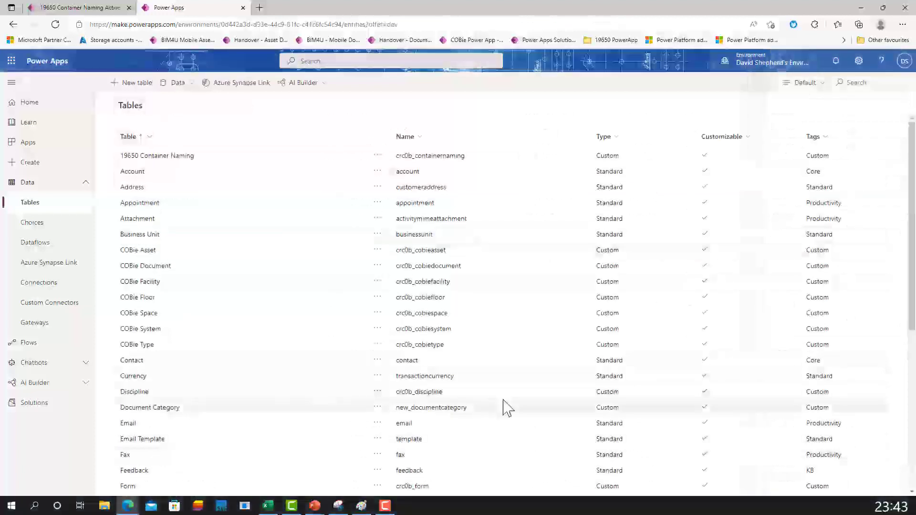
left_click_drag(911, 277, 912, 413)
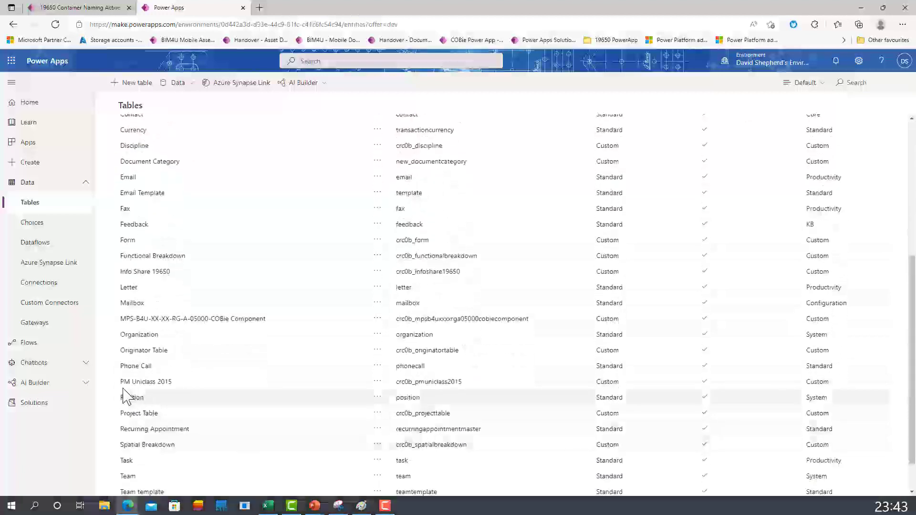
left_click(138, 413)
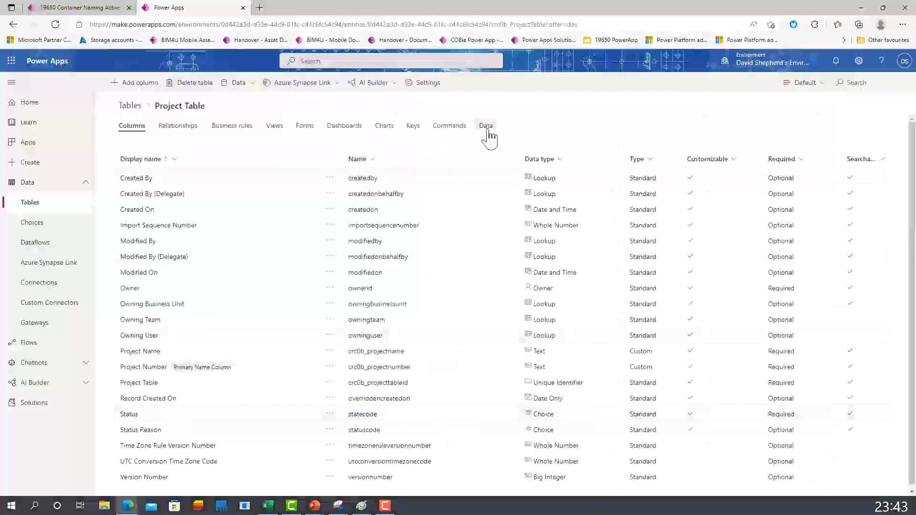
left_click(486, 127)
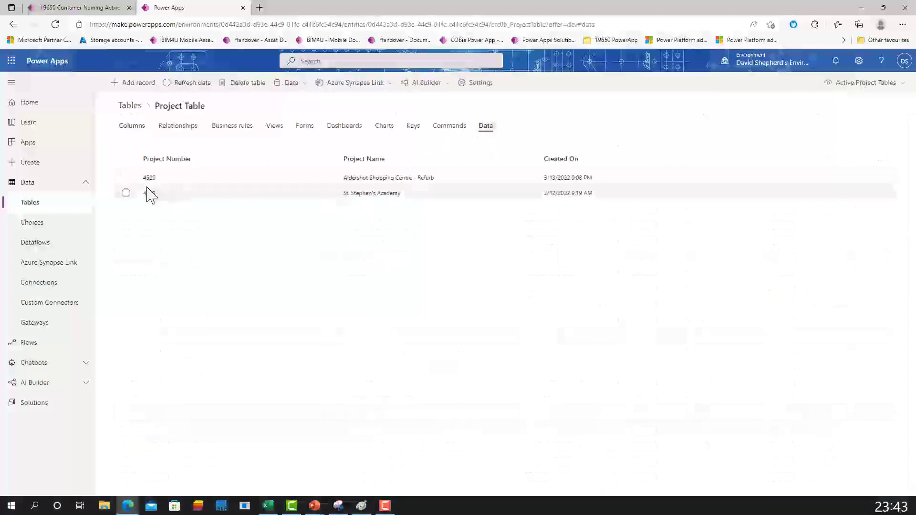
left_click(125, 83)
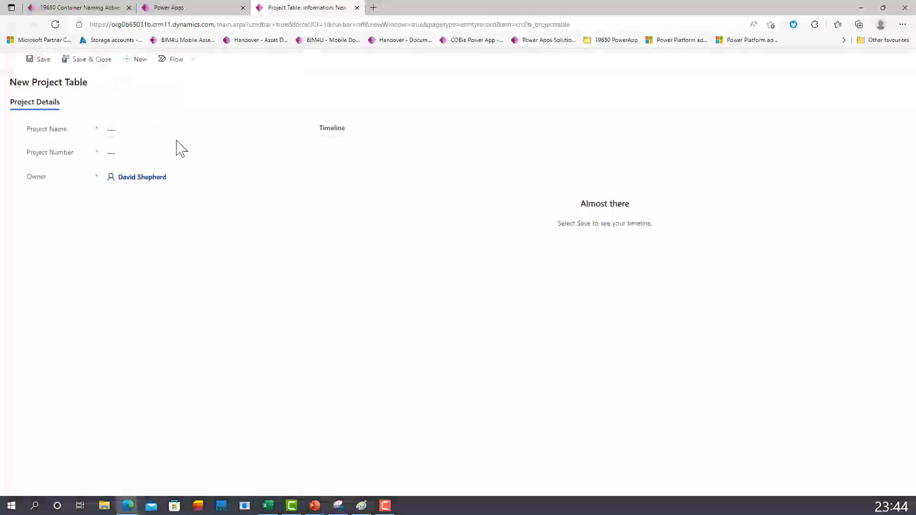
left_click(357, 8)
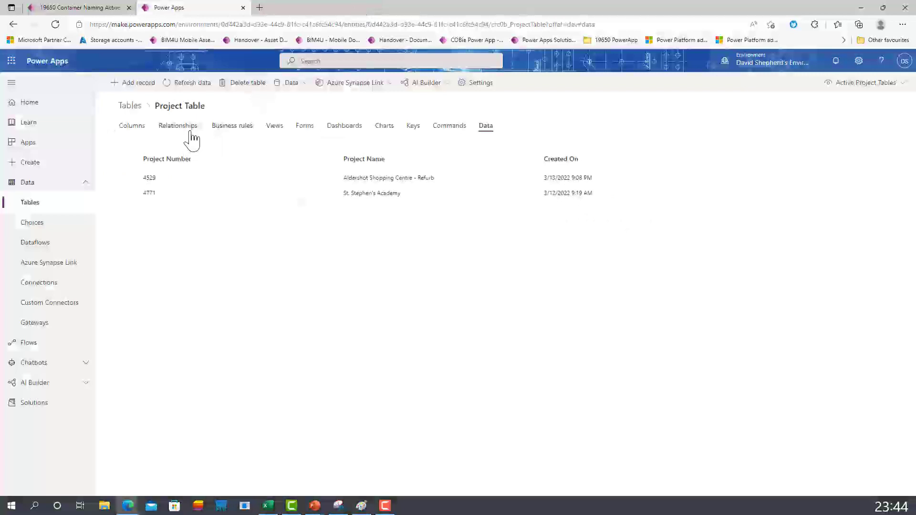
Step: Open record 0001 of the 19650 Container Naming table for editing
left_click(134, 109)
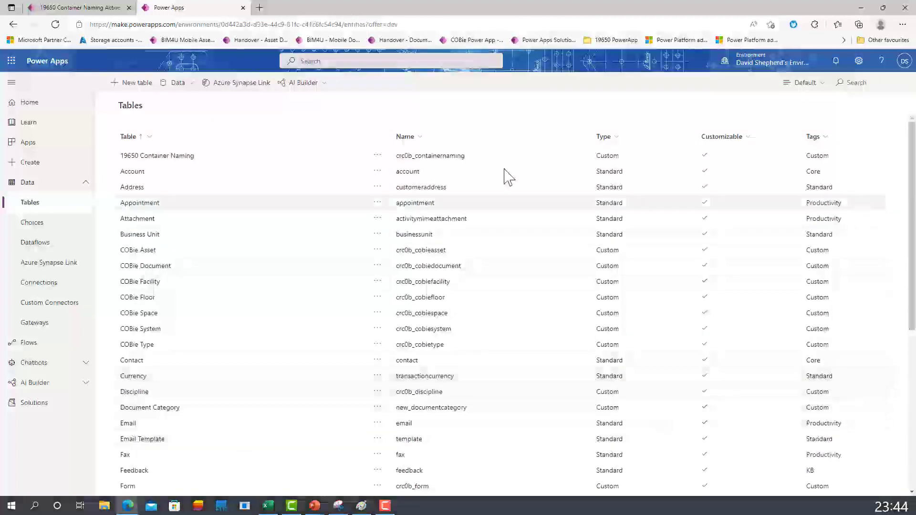
left_click(189, 158)
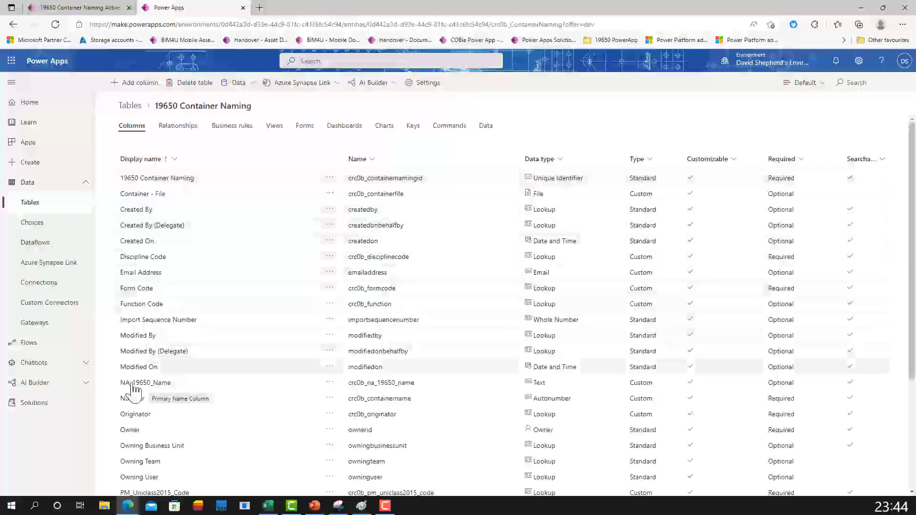
left_click(486, 129)
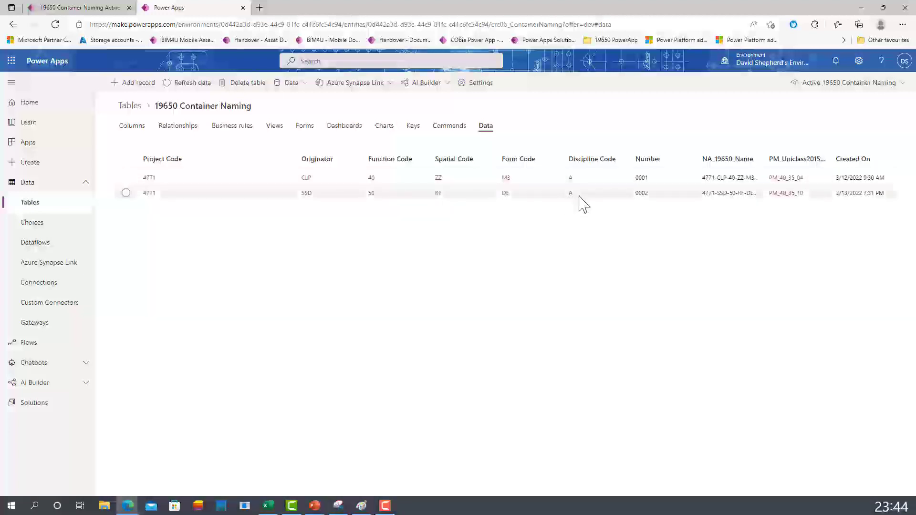
left_click(126, 177)
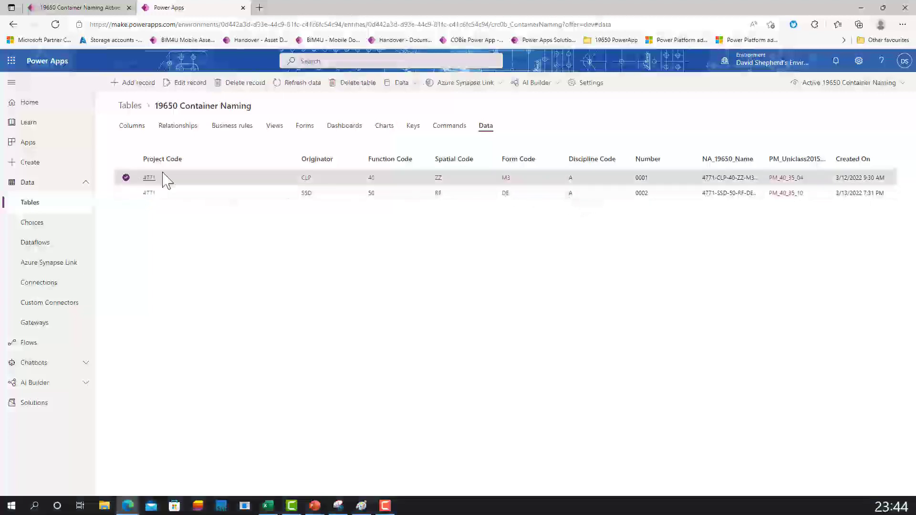
left_click(195, 88)
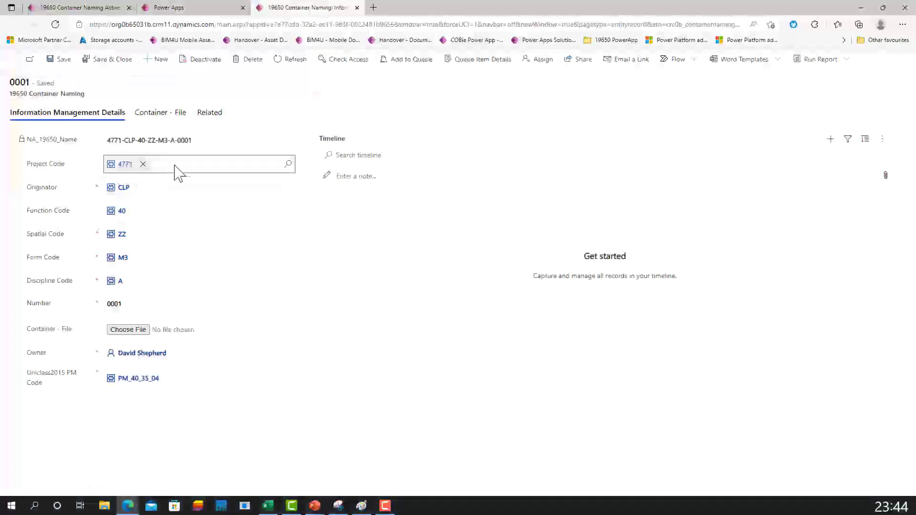
Step: Clear the record's Project Code and reselect 4771, St. Stephen's Academy, from the lookup
left_click(143, 165)
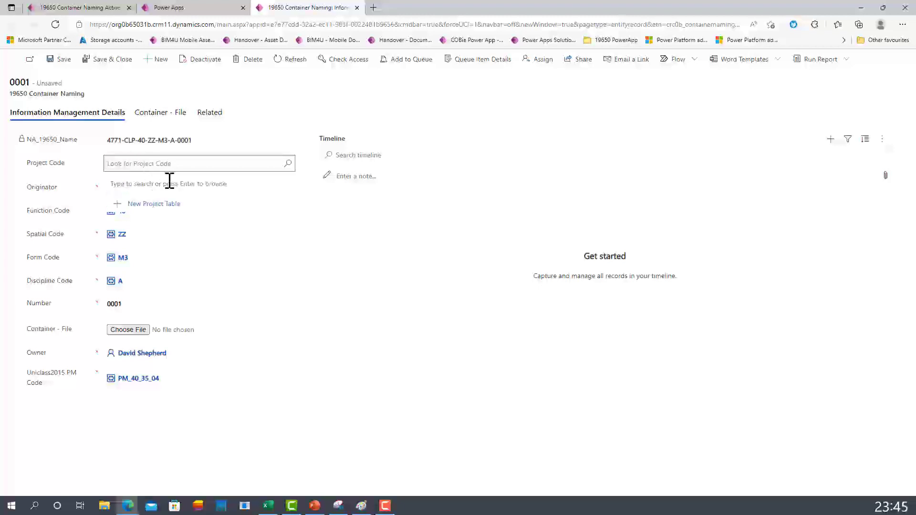
left_click(175, 164)
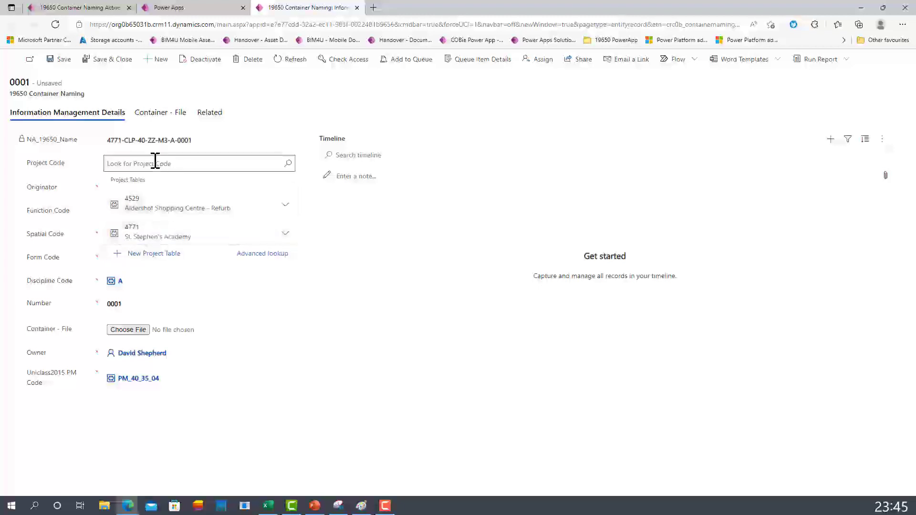
left_click(139, 233)
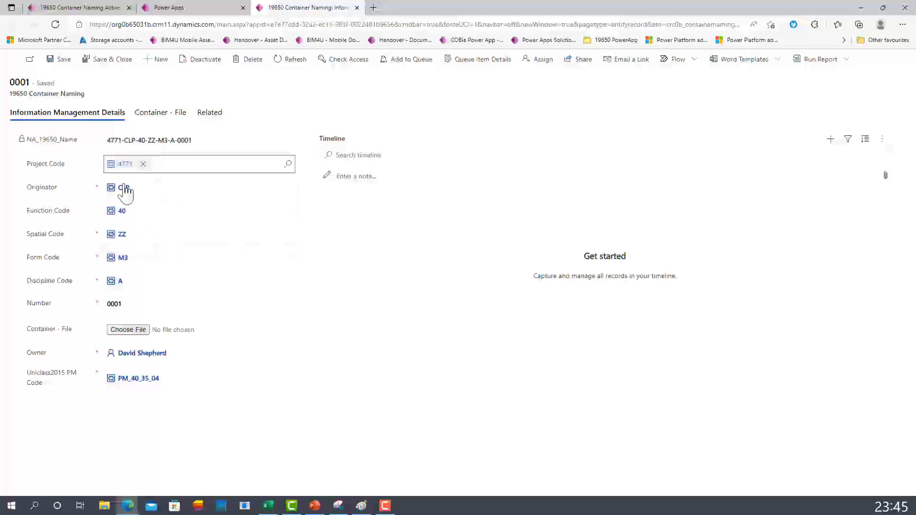
Step: Clear the record's Originator, browse its advanced lookup, and reselect CLP, Collaborative London Partnership
left_click(141, 188)
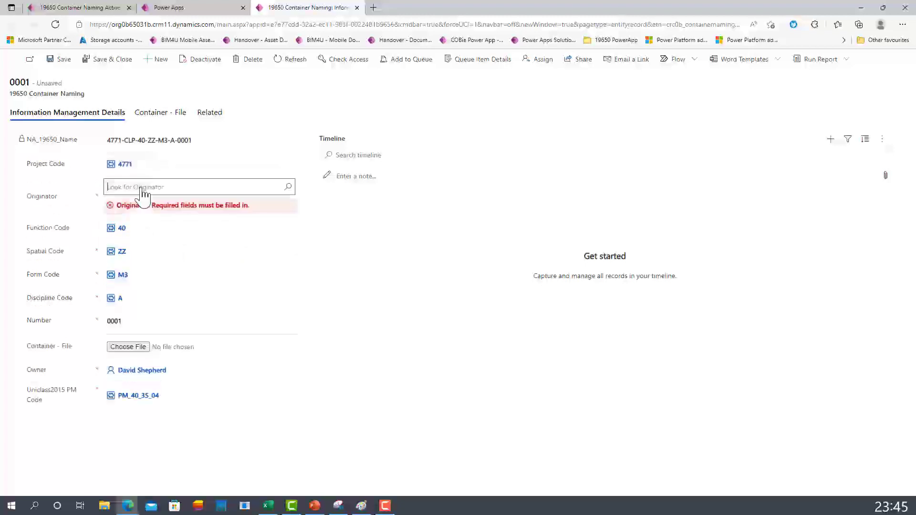
left_click(142, 187)
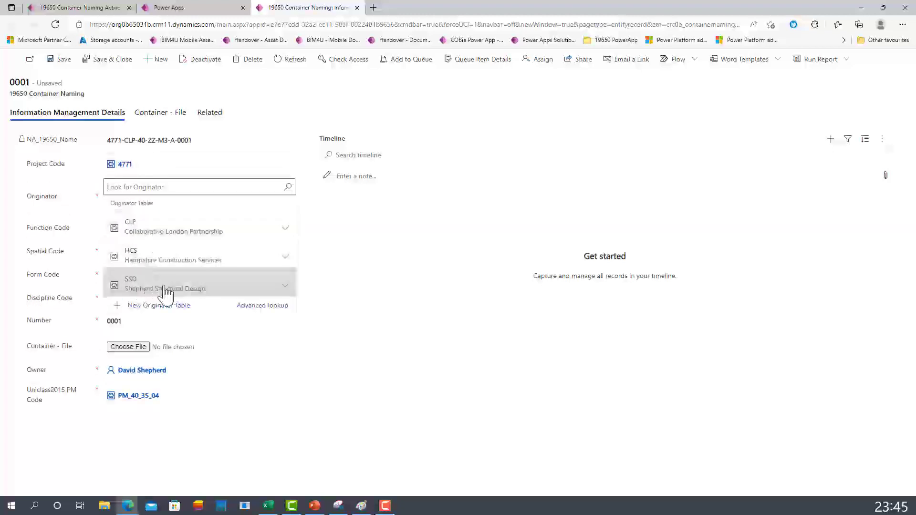
left_click(249, 307)
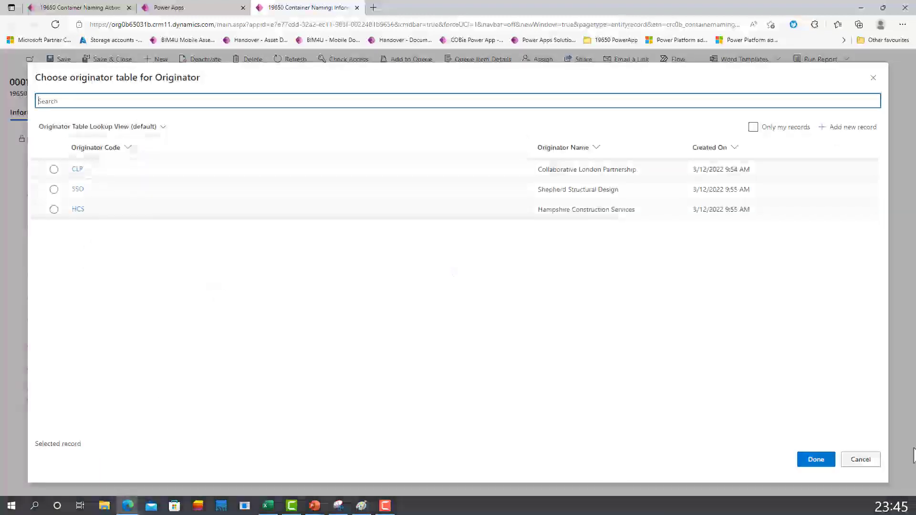
left_click(861, 459)
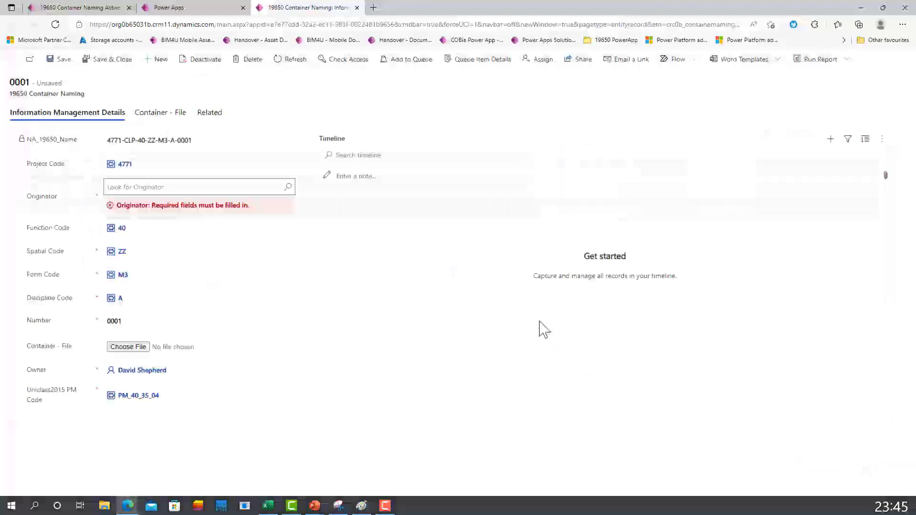
left_click(236, 186)
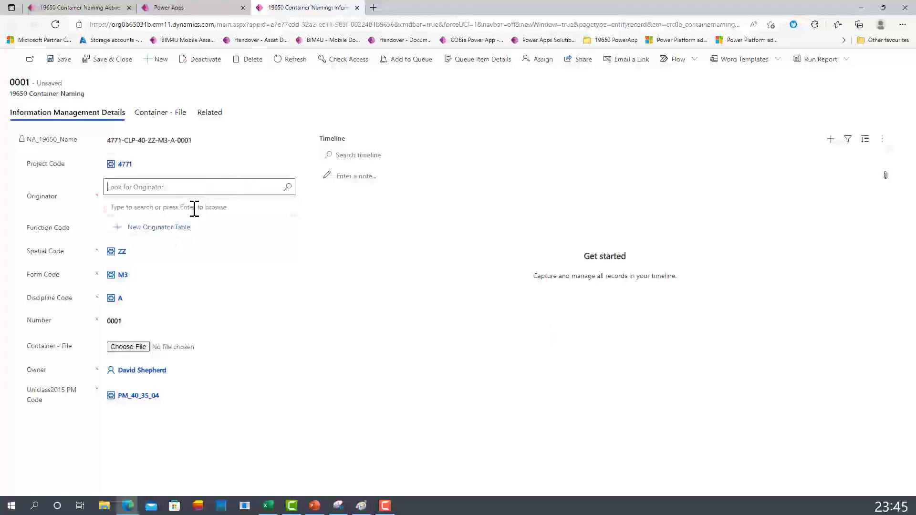
key("Return")
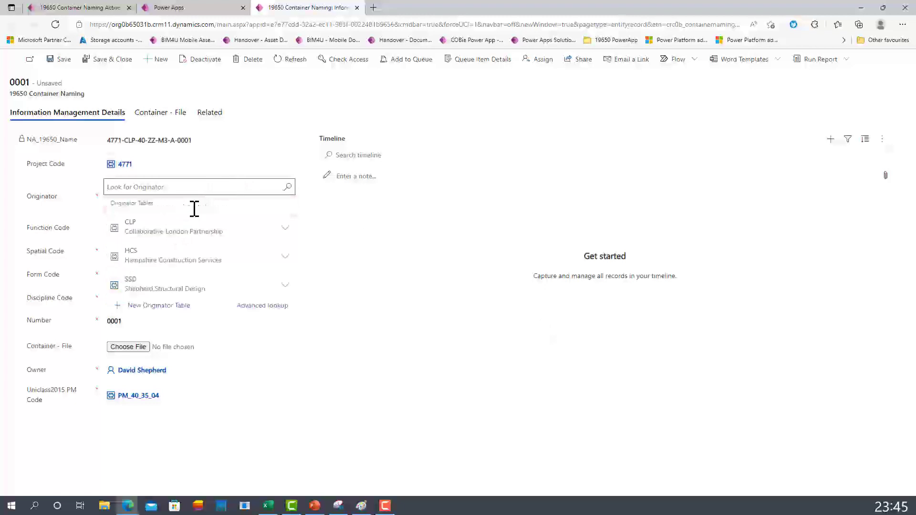
left_click(143, 231)
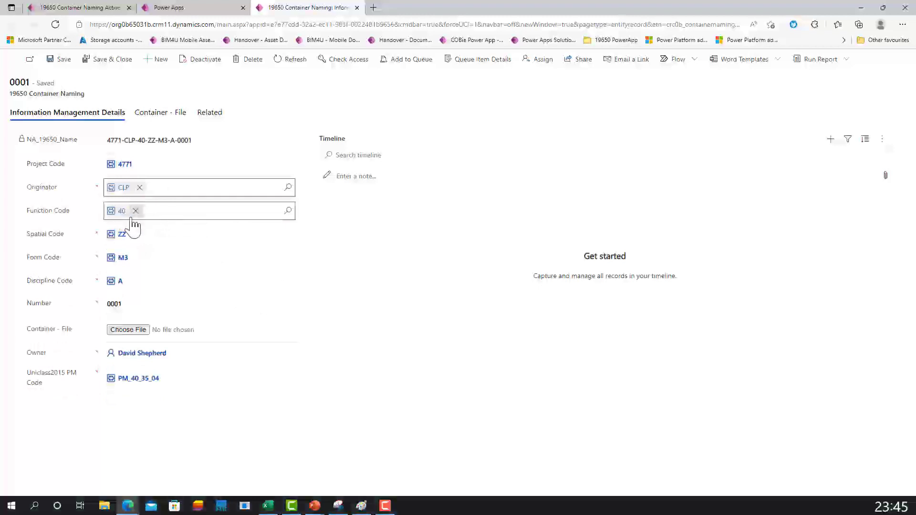
Step: Clear record 0001's Function Code and select 50, School Gymnasium, from the lookup
left_click(135, 210)
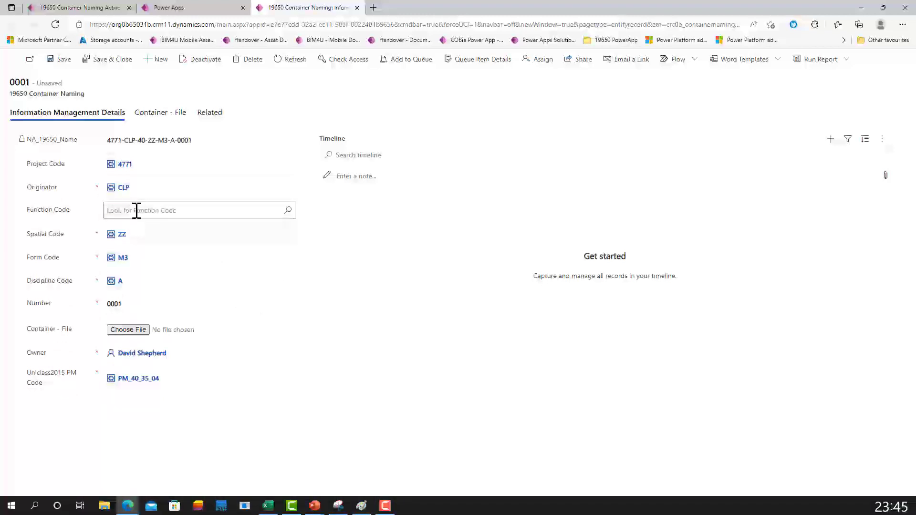
left_click(136, 210)
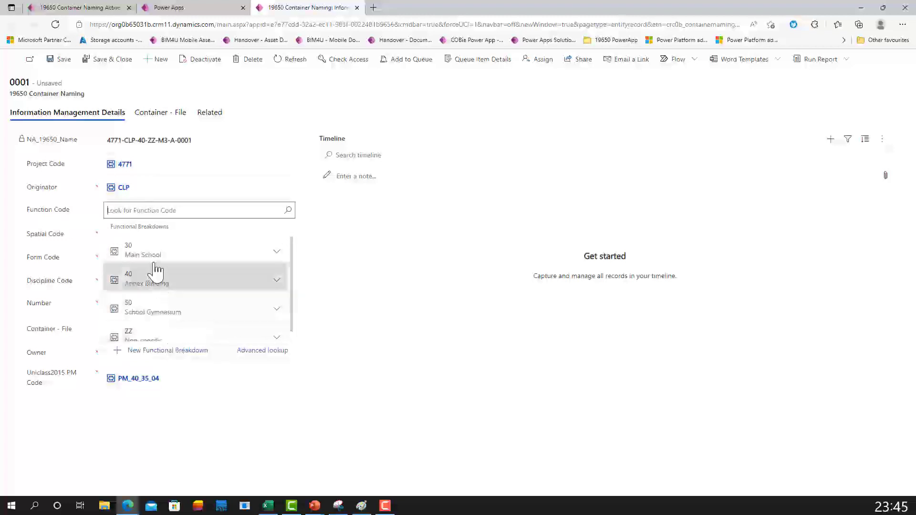
left_click(151, 317)
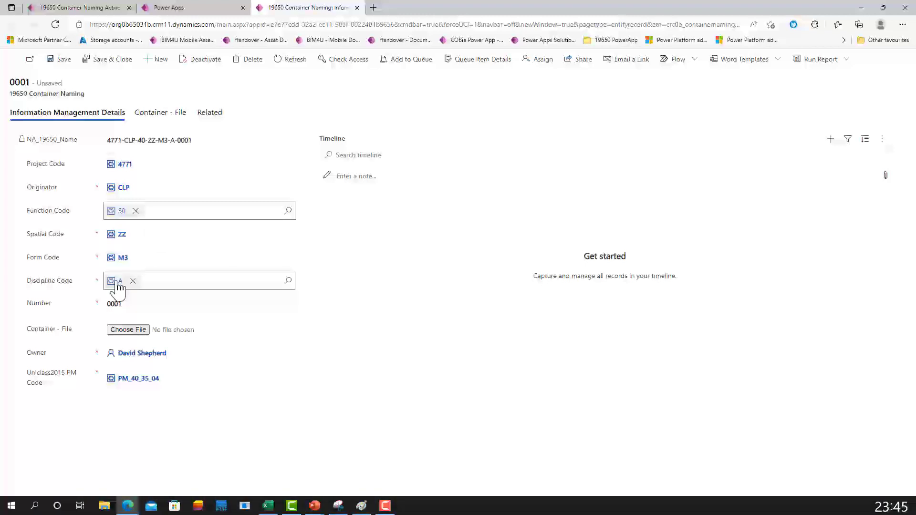
Step: Clear the record's Discipline Code, browse its advanced lookup, and reselect A, Architecture
left_click(132, 280)
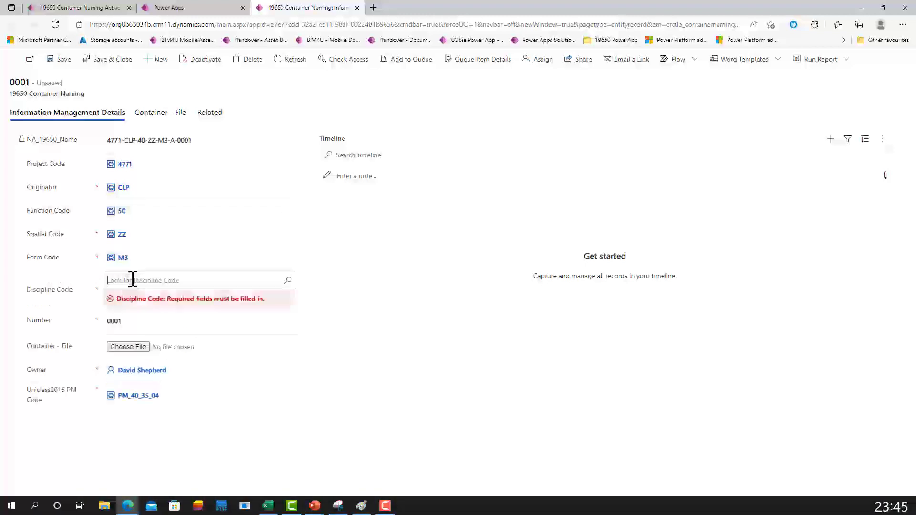
left_click(134, 280)
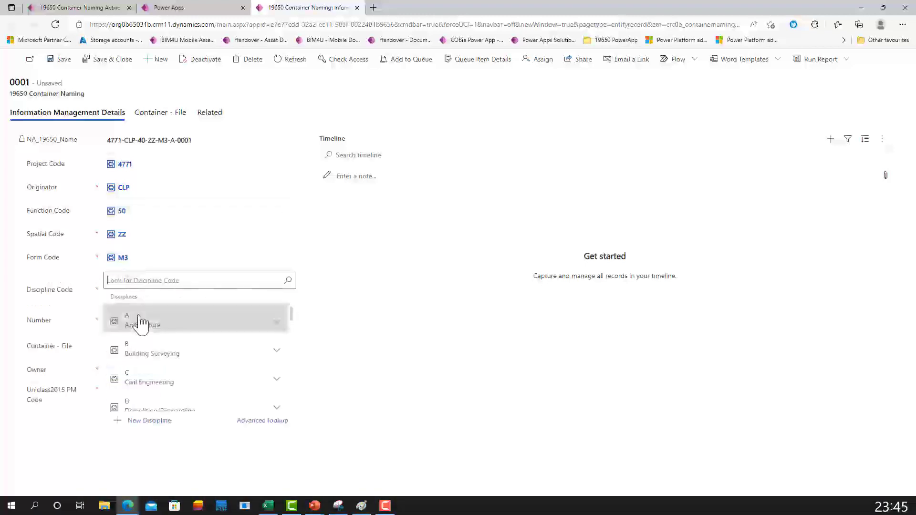
left_click(261, 421)
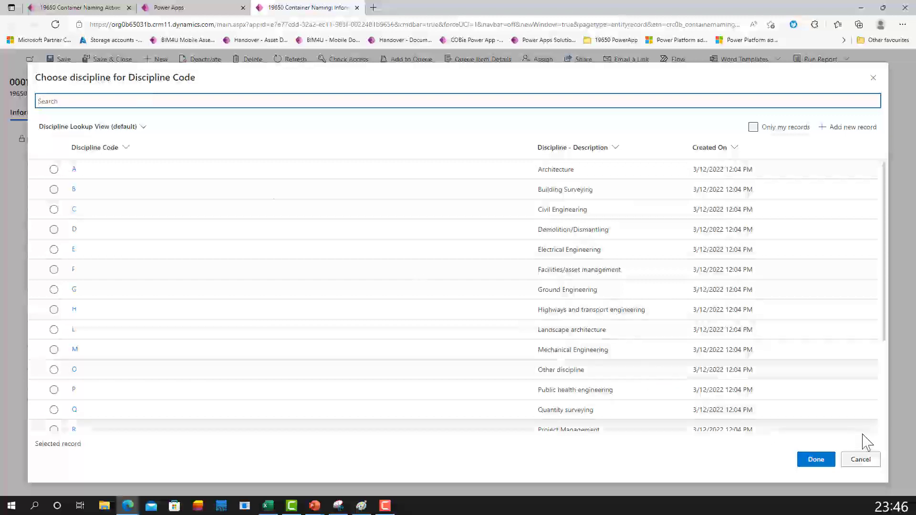
left_click(860, 461)
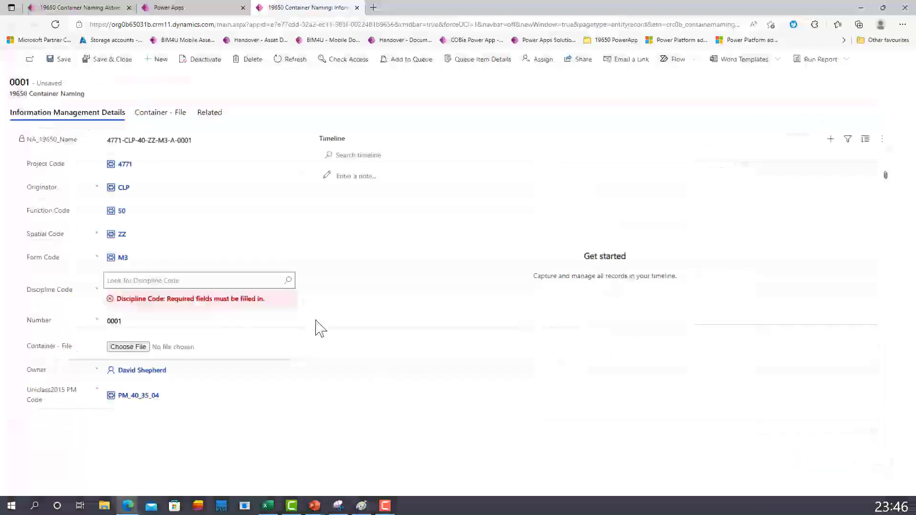
left_click(121, 280)
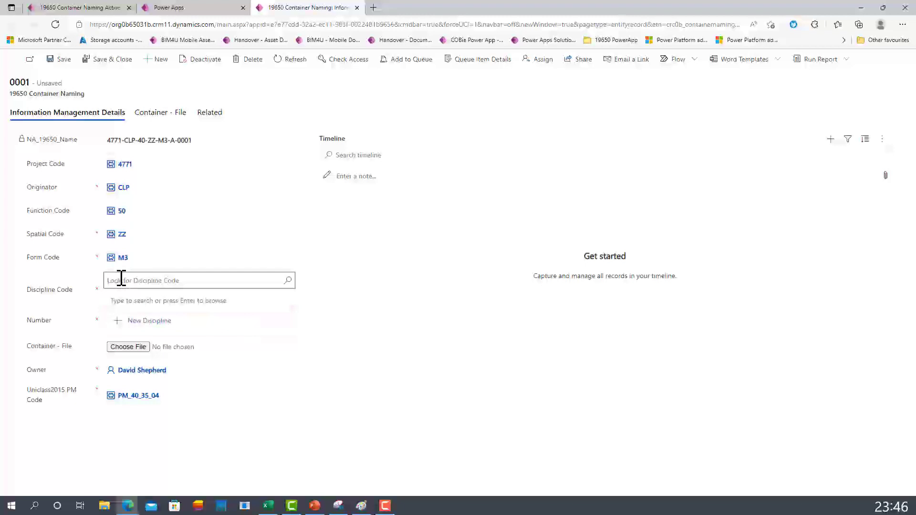
type("A")
key("BackSpace")
key("Return")
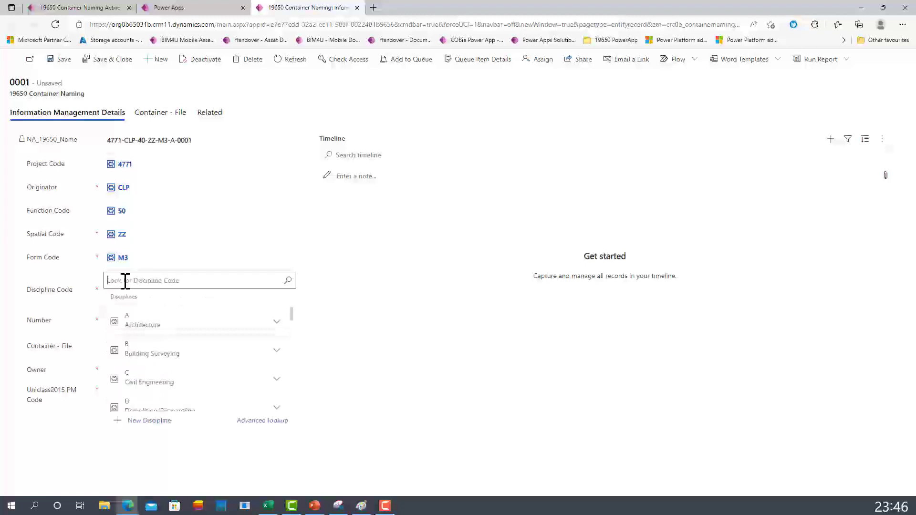
left_click(131, 326)
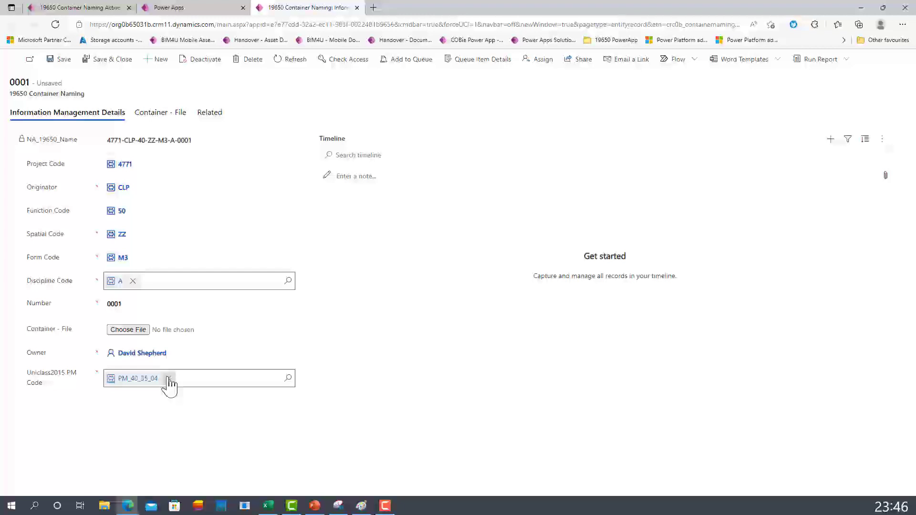
Step: Clear the record's Uniclass2015 PM Code, search the advanced lookup for "arch", and reselect PM_40_35_04, Architects models
left_click(168, 378)
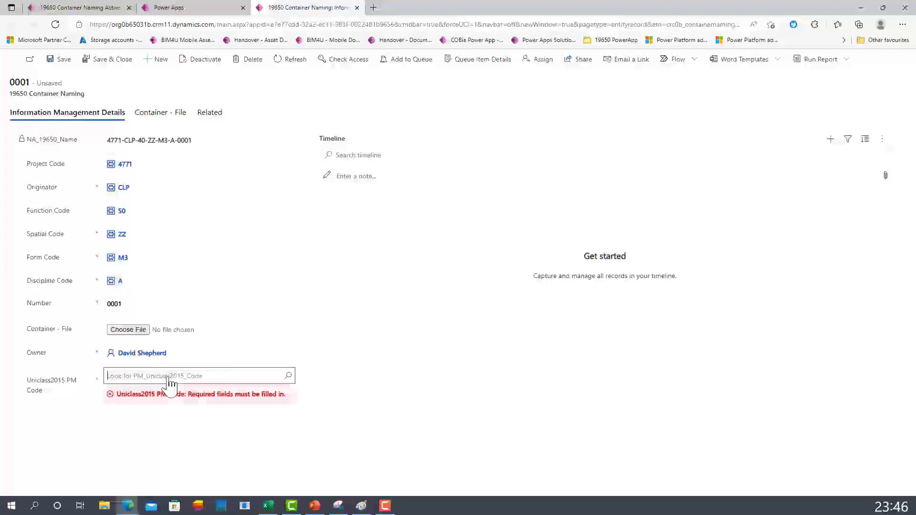
left_click(170, 379)
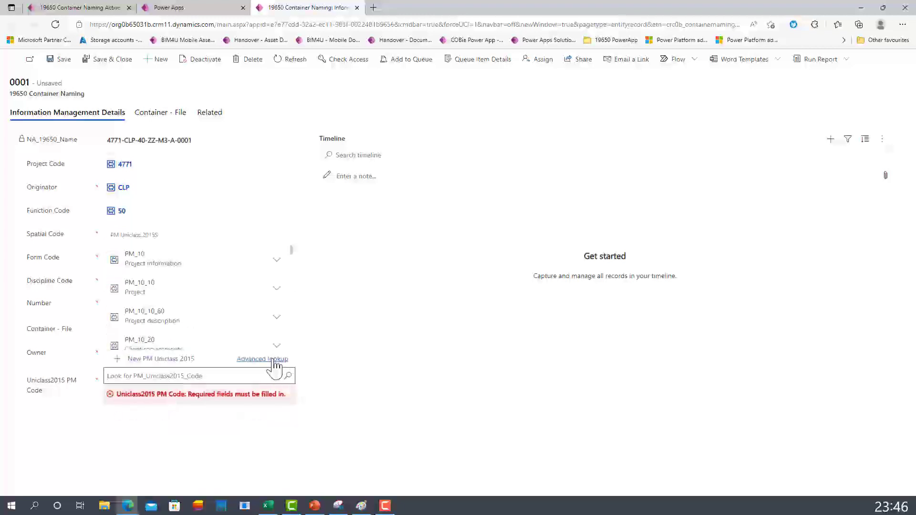
left_click(275, 367)
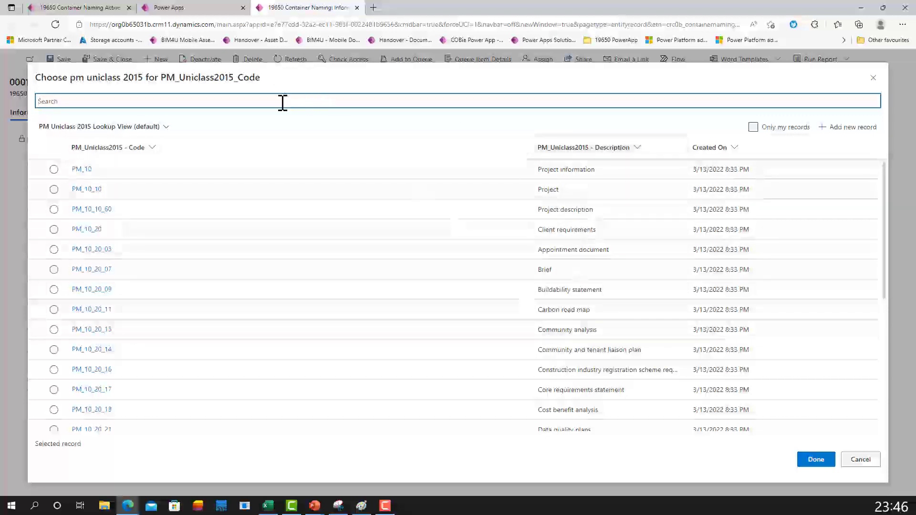
type("i")
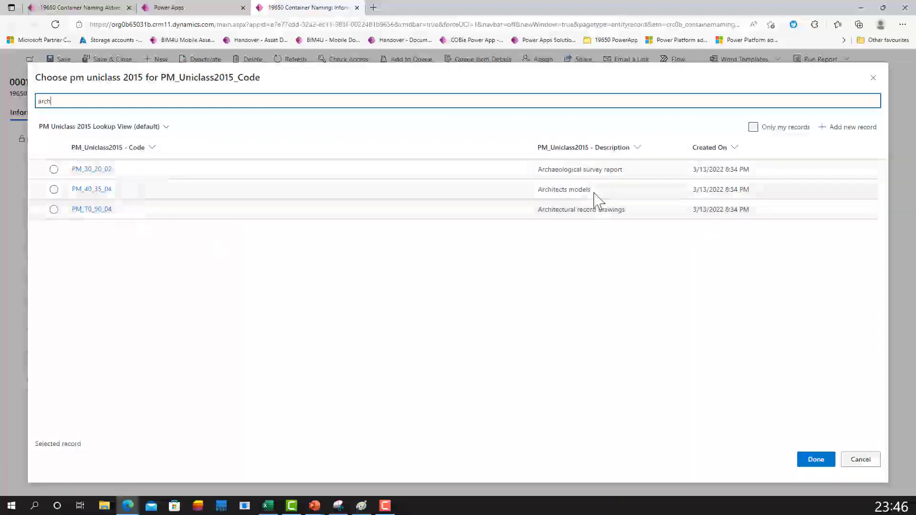
left_click(53, 189)
left_click(815, 460)
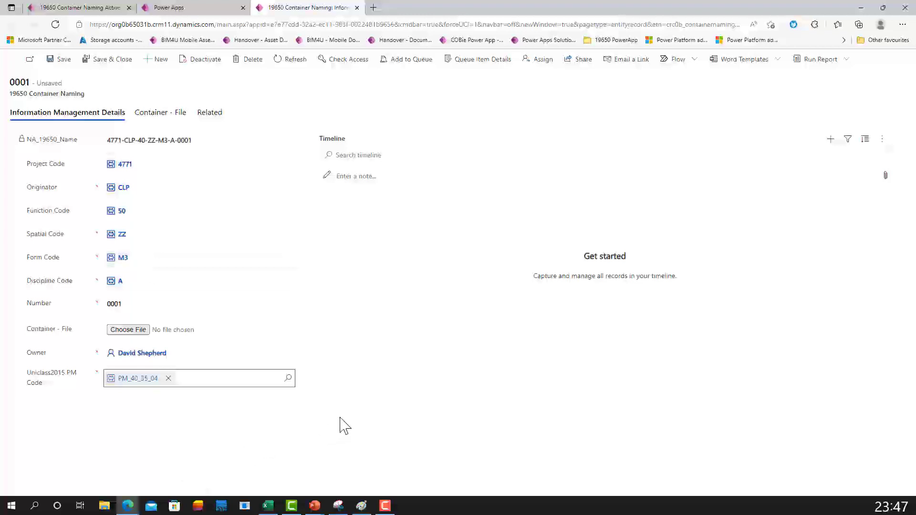
key("alt+Tab")
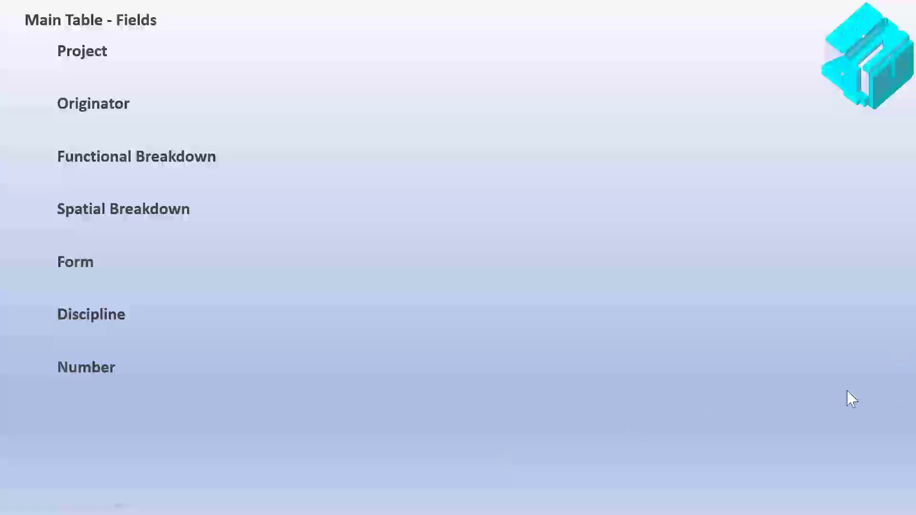
left_click(689, 341)
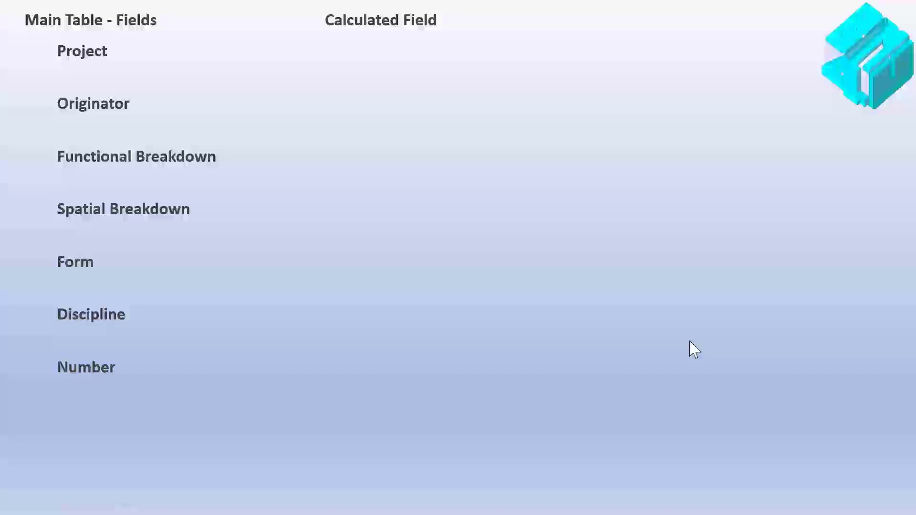
left_click(689, 341)
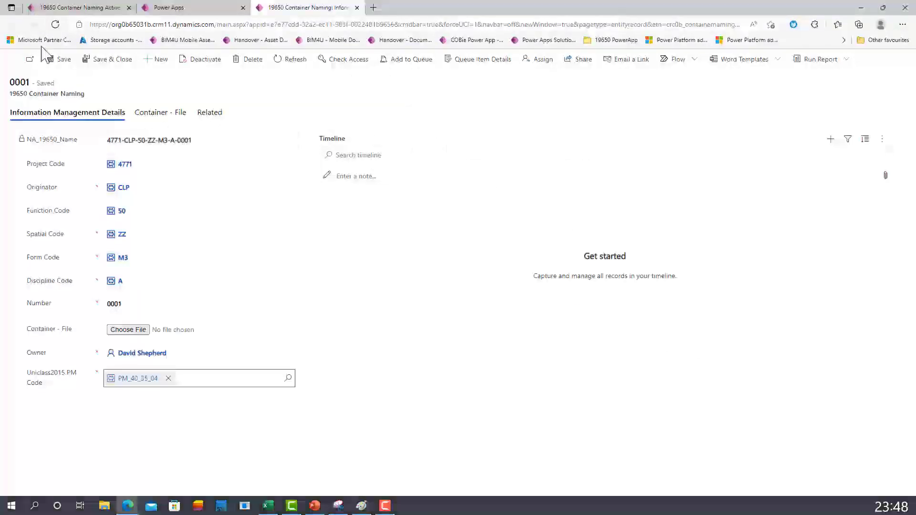
Step: Save and close record 0001, and start a new record in the 19650 Container Naming table
left_click(113, 59)
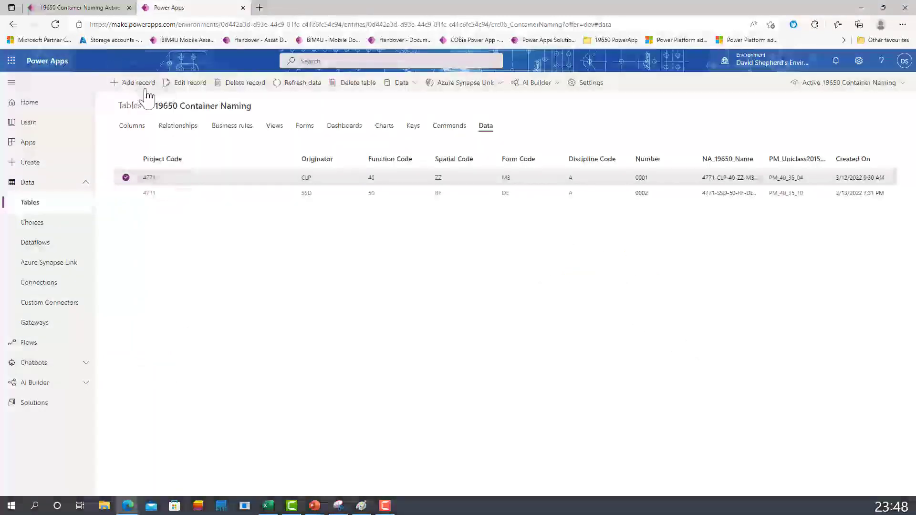
left_click(137, 83)
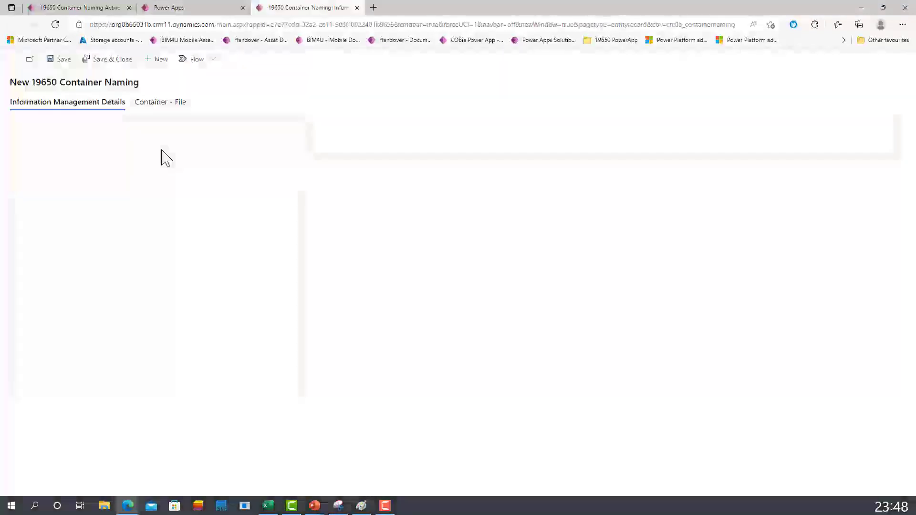
Step: Set the new record's Project Code to 4529 and its Originator to HCS, Hampshire Construction Services
left_click(119, 154)
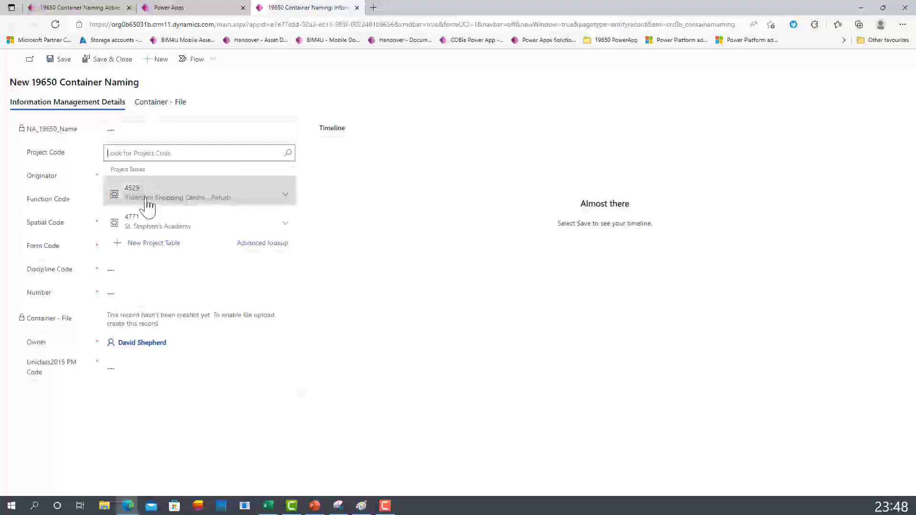
left_click(153, 200)
left_click(122, 183)
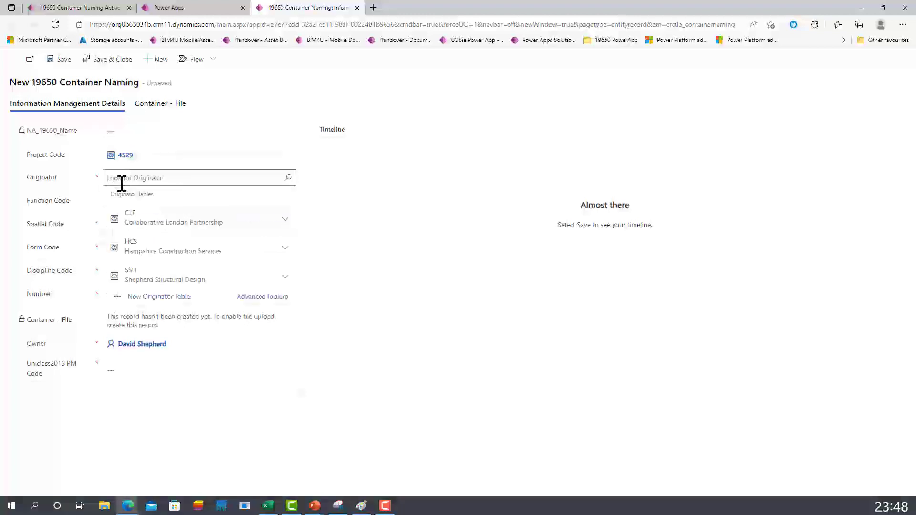
left_click(141, 248)
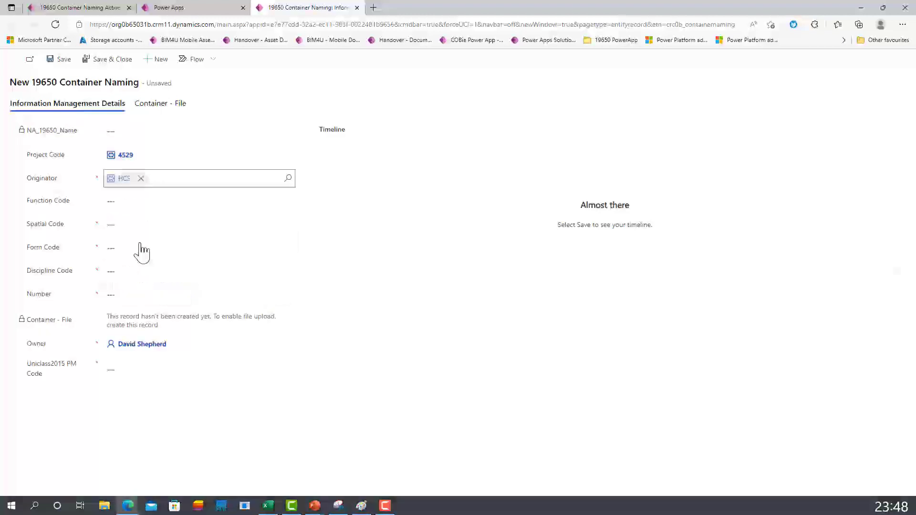
Step: Set the new record's Function Code to 40, Annex Building, and its Spatial Code to 02
left_click(138, 201)
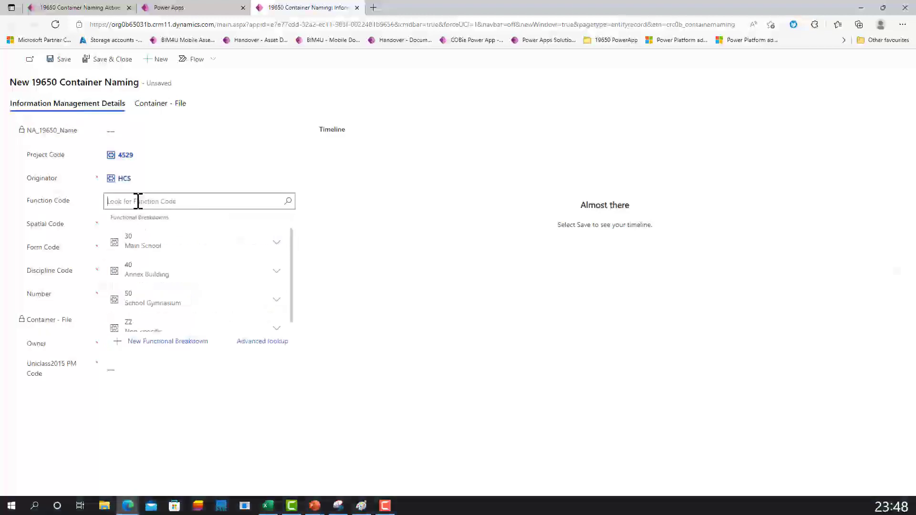
left_click(153, 273)
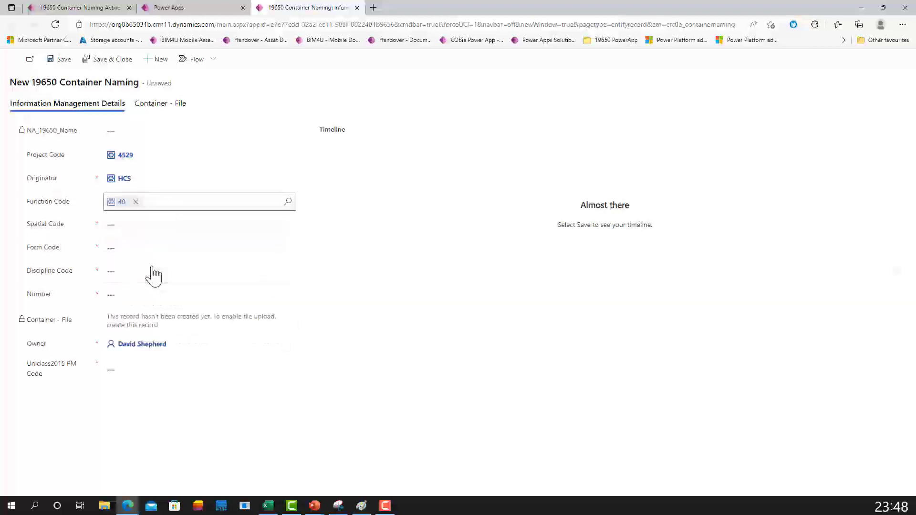
left_click(114, 226)
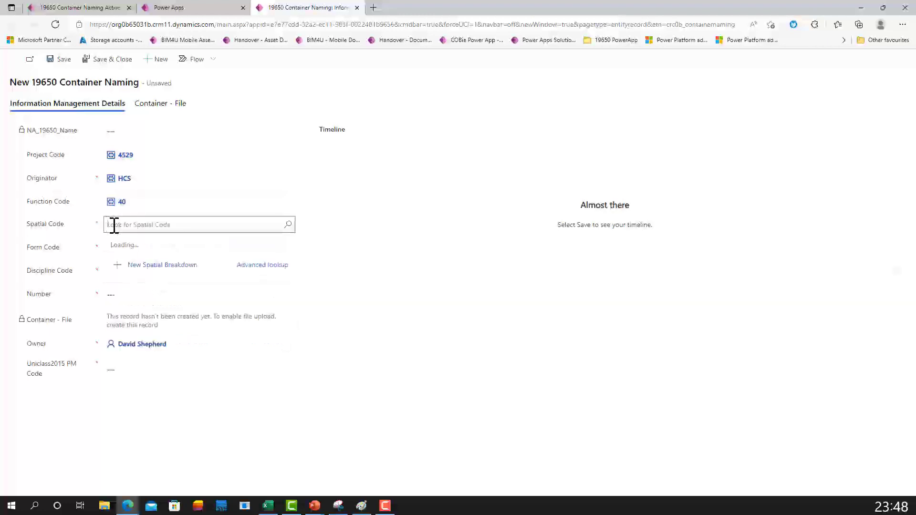
left_click(149, 301)
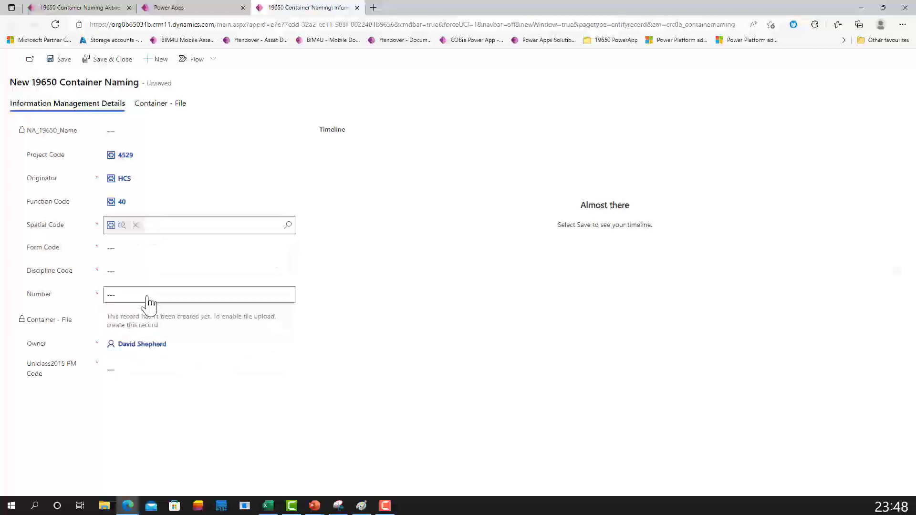
Step: Set the new record's Form Code to DE, Elevation Drawing, and its Discipline Code to P, Public health engineering
left_click(117, 249)
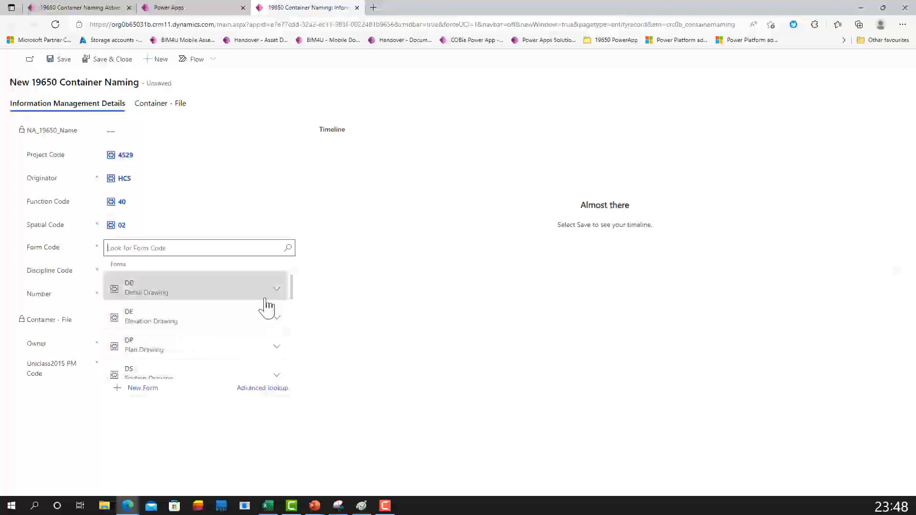
left_click(175, 321)
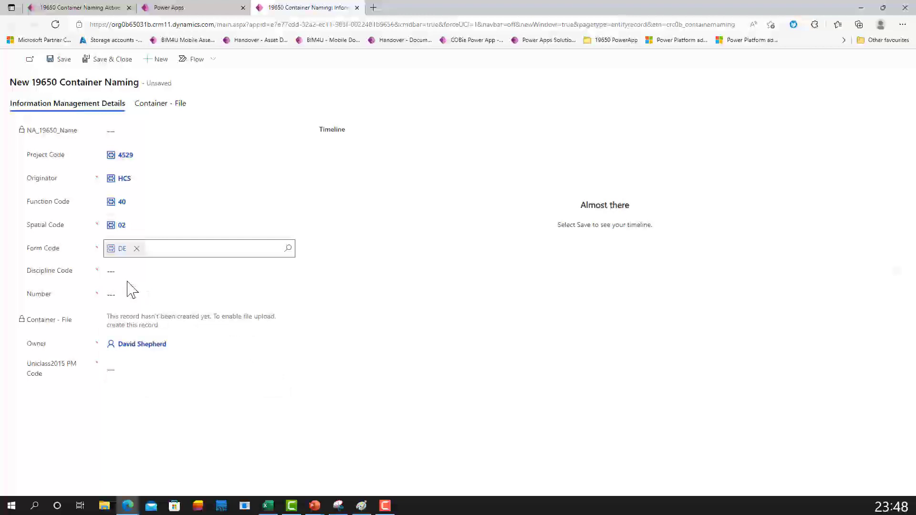
left_click(129, 275)
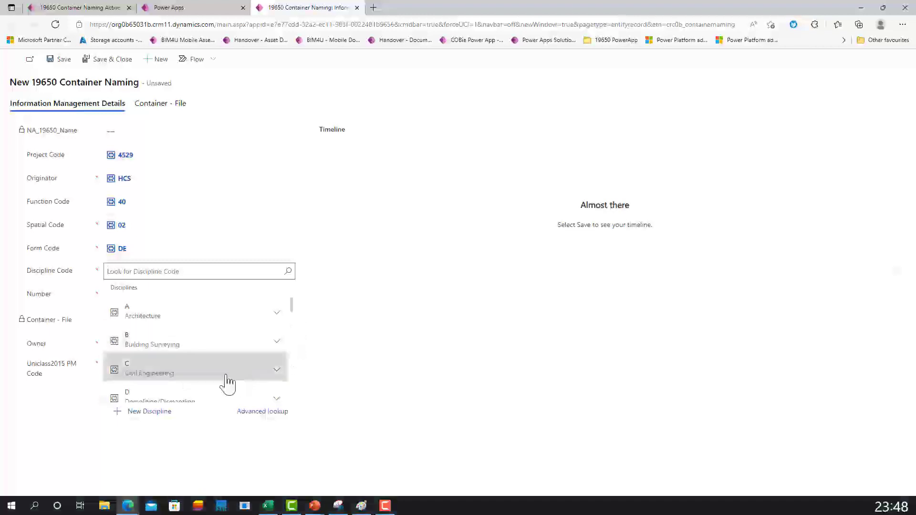
key("Down")
key("Down")
key("Down")
key("Down")
key("Down")
key("Down")
key("Down")
key("Down")
key("Down")
key("Down")
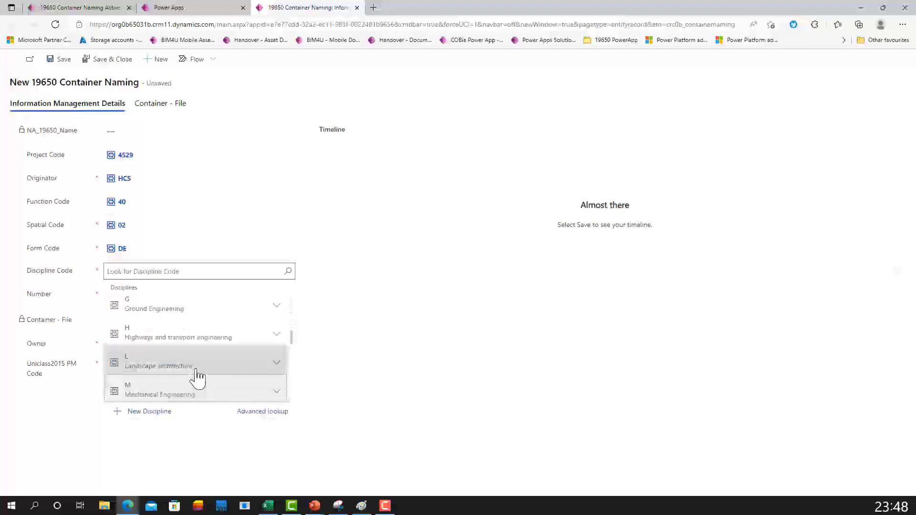
key("Down")
key("Up")
key("Up")
key("Up")
key("Down")
key("Down")
key("Down")
key("Down")
key("Down")
key("Down")
key("Down")
key("Down")
key("Down")
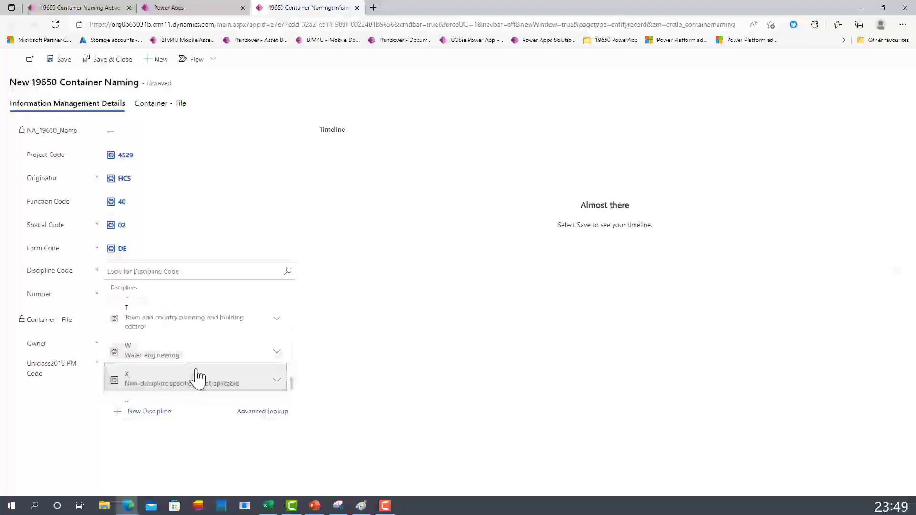
key("Up")
key("Up")
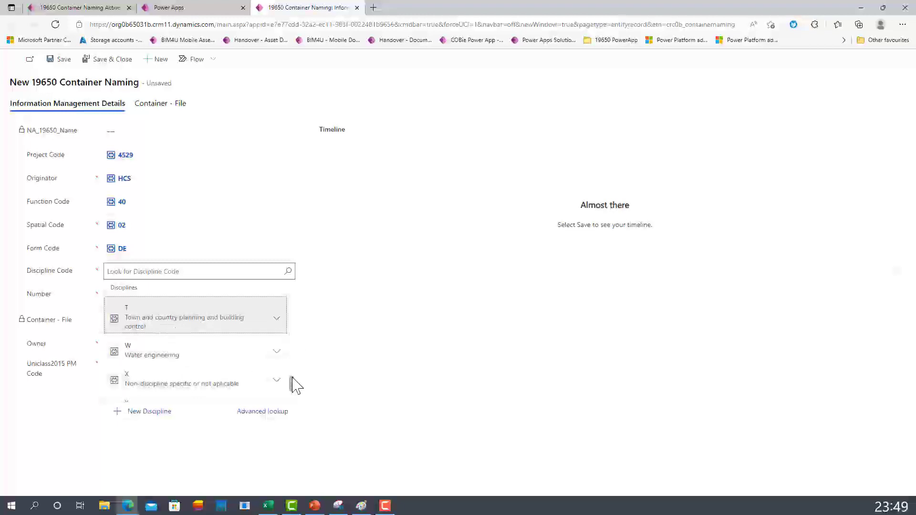
key("Up")
key("Up")
key("Up")
key("Up")
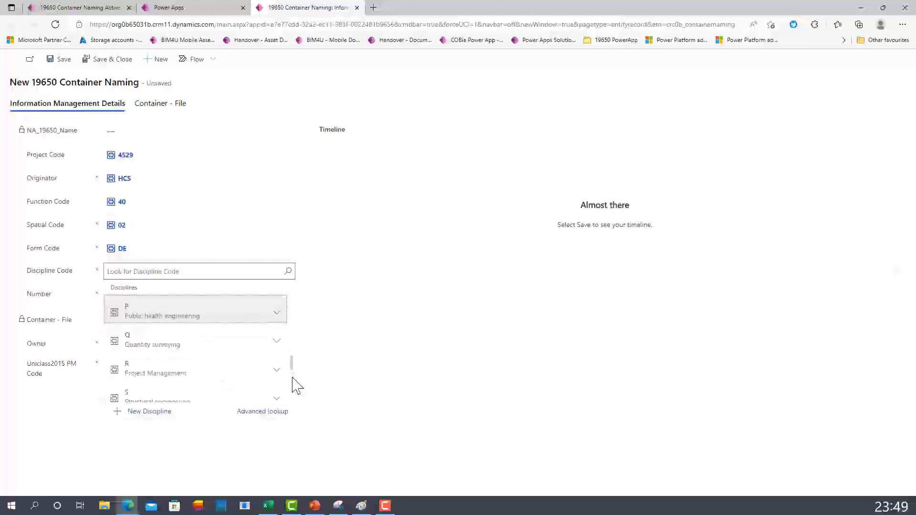
left_click(176, 318)
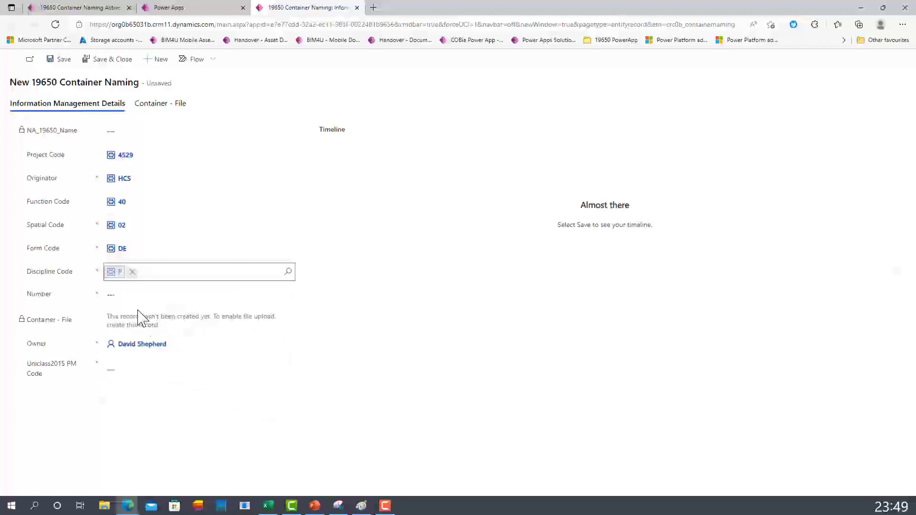
Step: Set the new record's Number to 0003 and open the advanced lookup for its Uniclass2015 PM Code
left_click(117, 293)
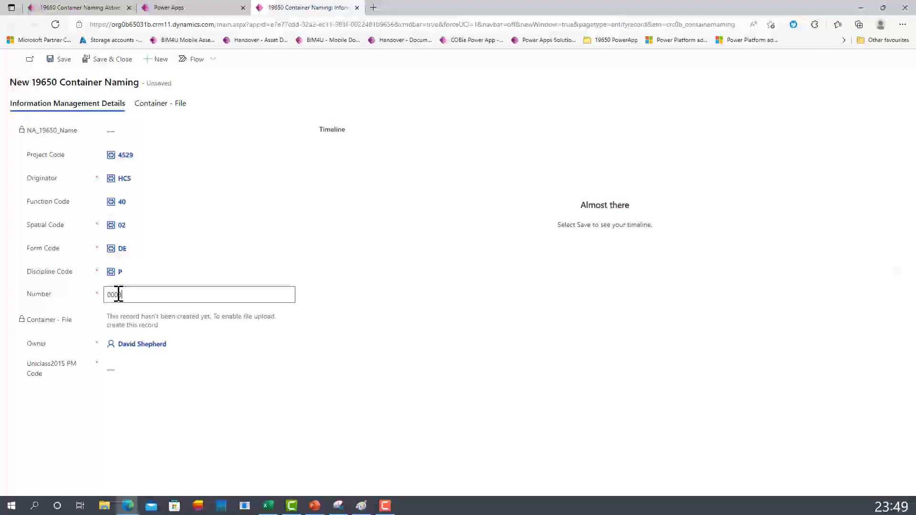
left_click(120, 370)
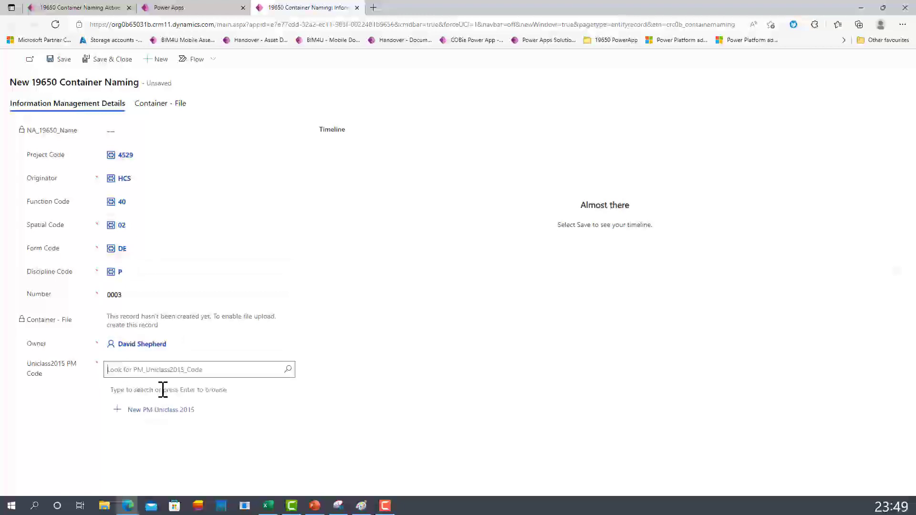
key("Return")
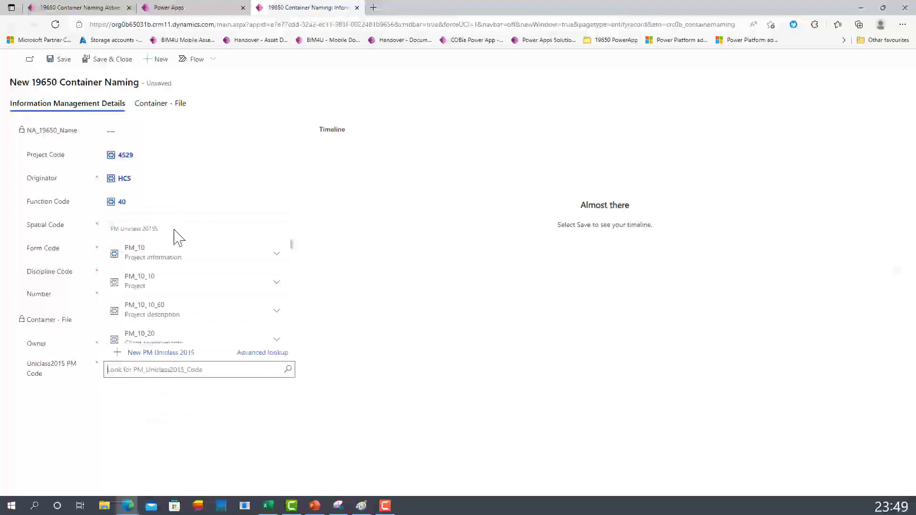
left_click(254, 354)
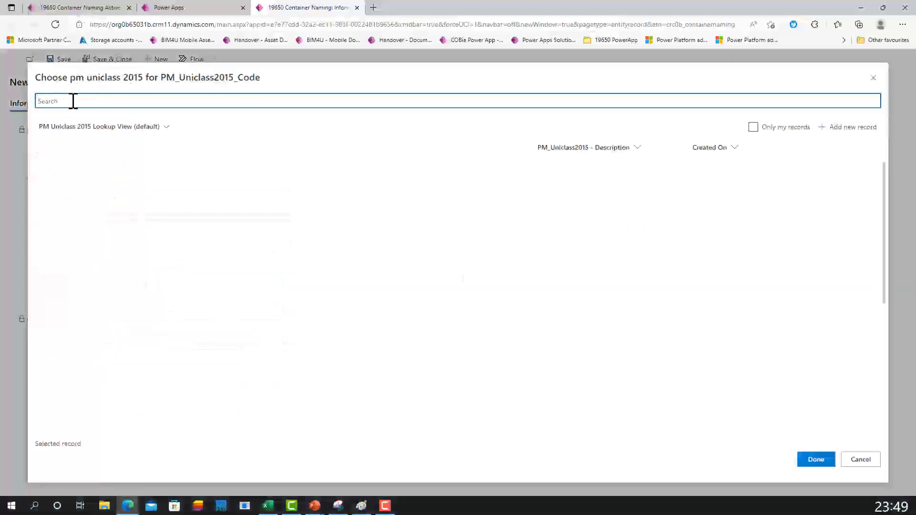
Step: Search the PM Uniclass 2015 lookup for "public" and "plu", and clear the search text
type("public")
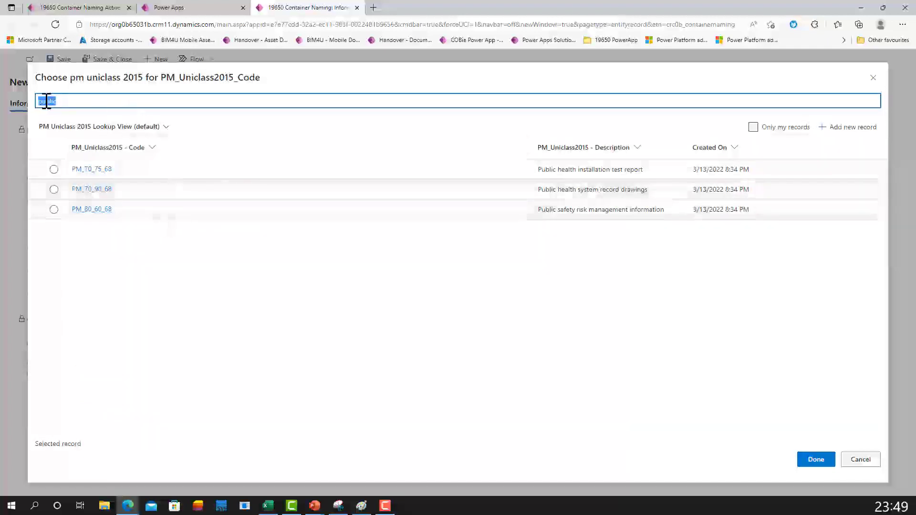
type("plu")
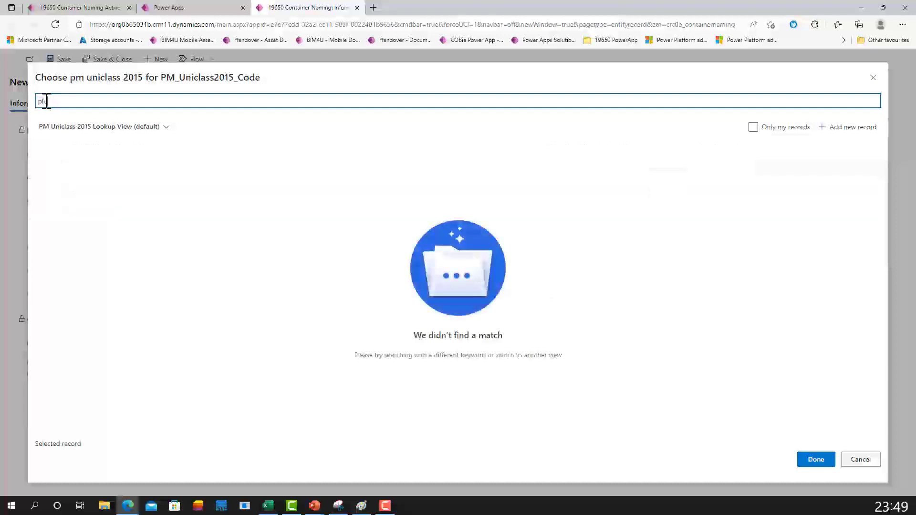
key("BackSpace")
key("BackSpace")
key("BackSpace")
type("pu")
key("BackSpace")
key("BackSpace")
Step: Search the lookup for "building" and set the Uniclass2015 PM Code to PM_40_35_10, Building services models
type("b")
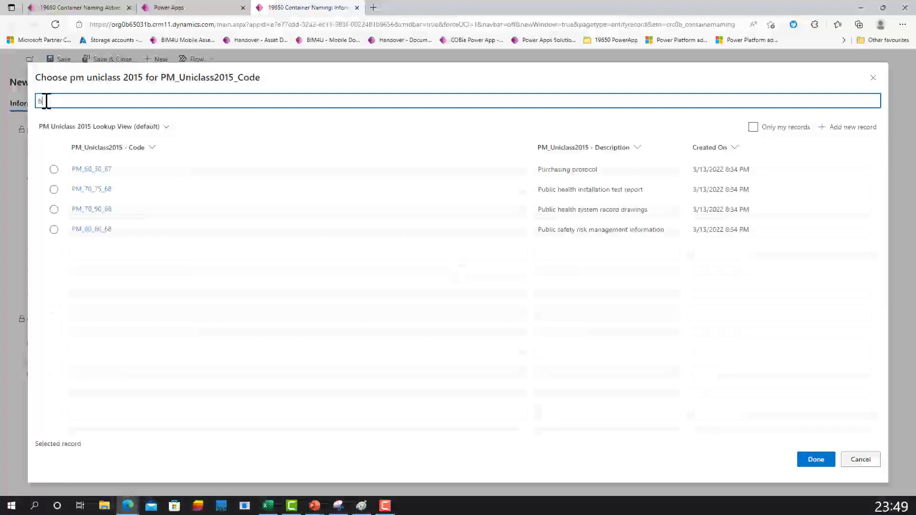
type("uilding")
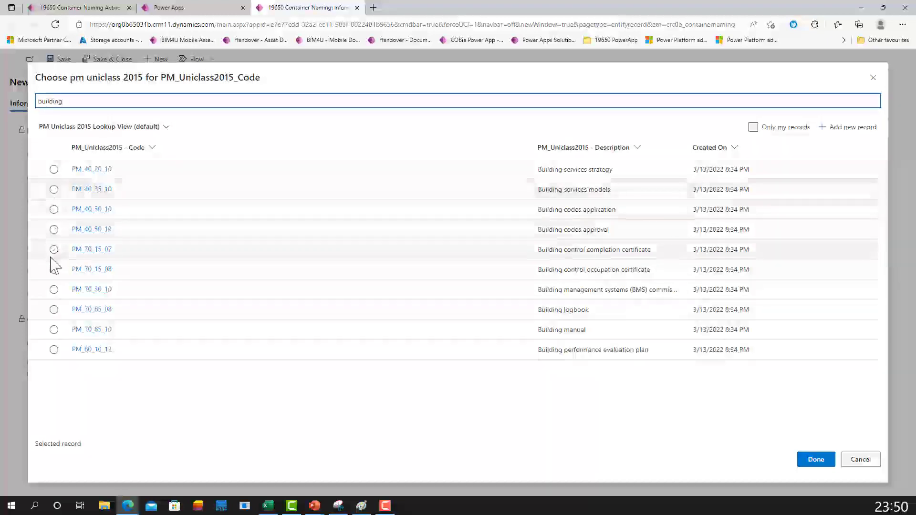
left_click(55, 189)
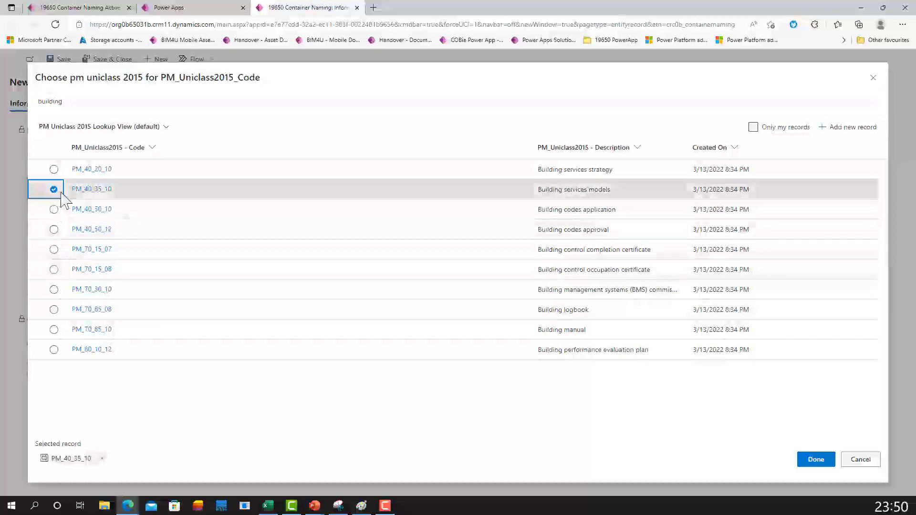
left_click(814, 460)
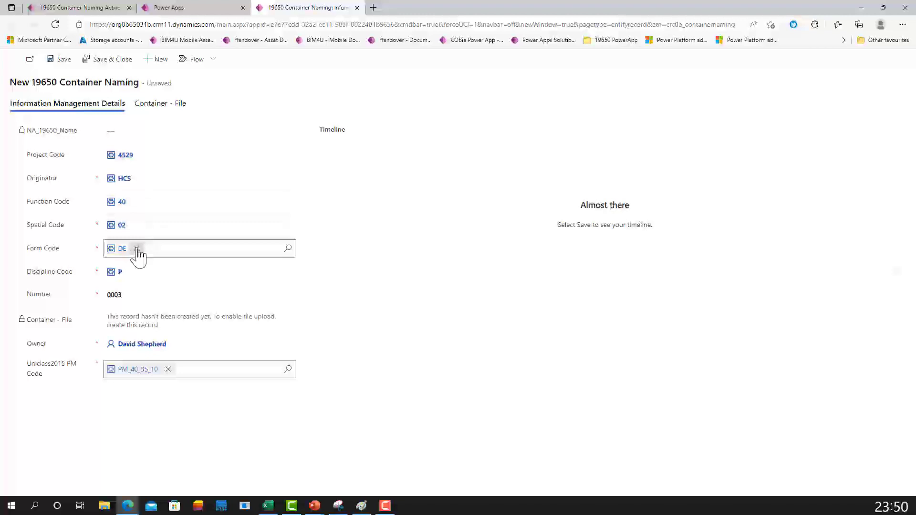
Step: Change the Form Code to M3, 3D Model File, and save the new record
left_click(137, 249)
left_click(149, 247)
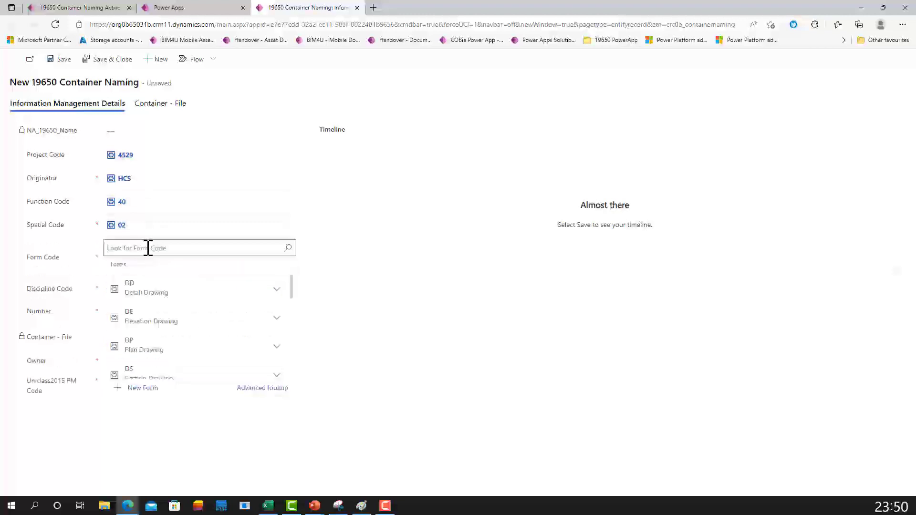
left_click(262, 389)
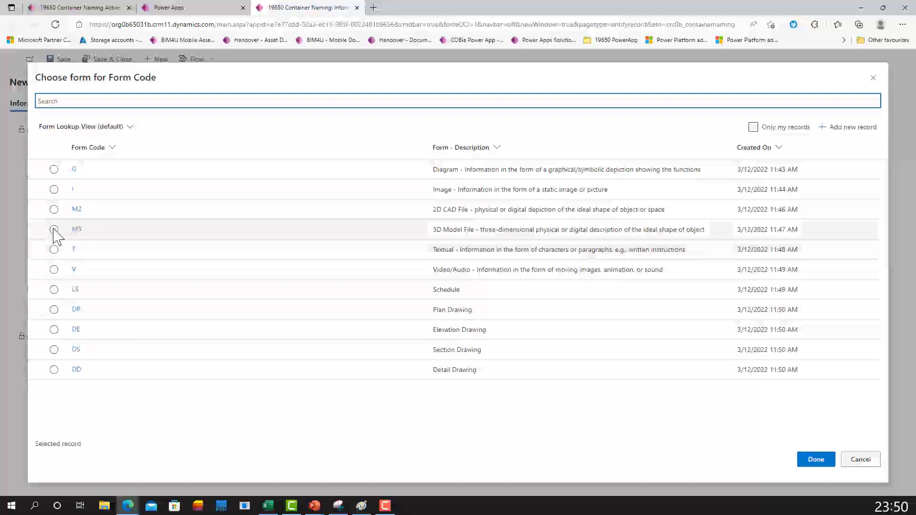
left_click(53, 229)
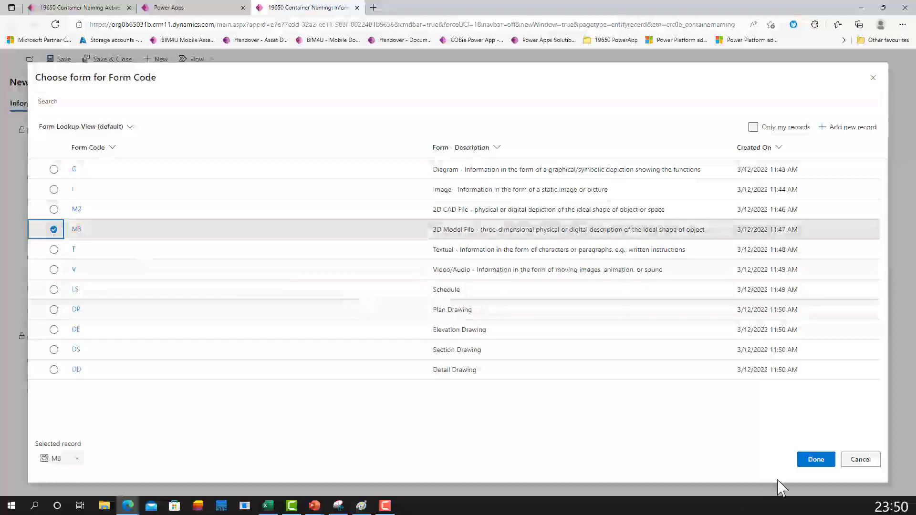
left_click(813, 459)
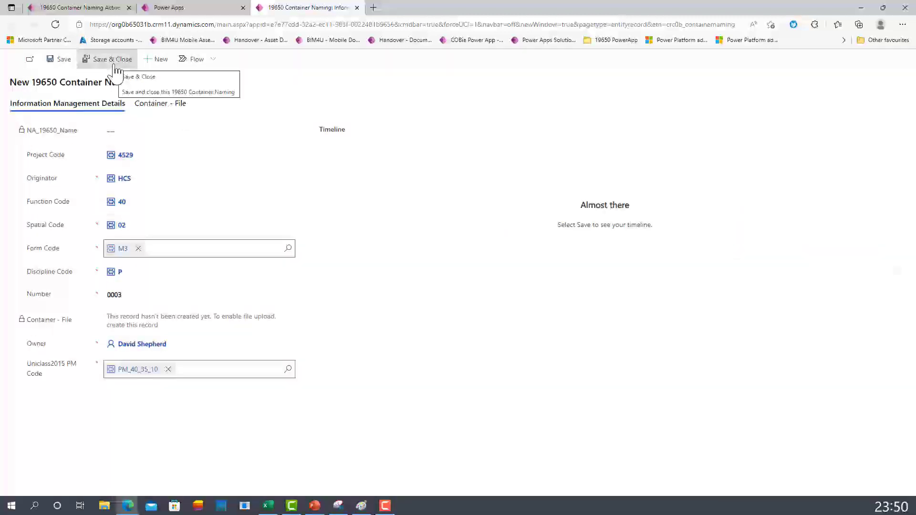
left_click(61, 60)
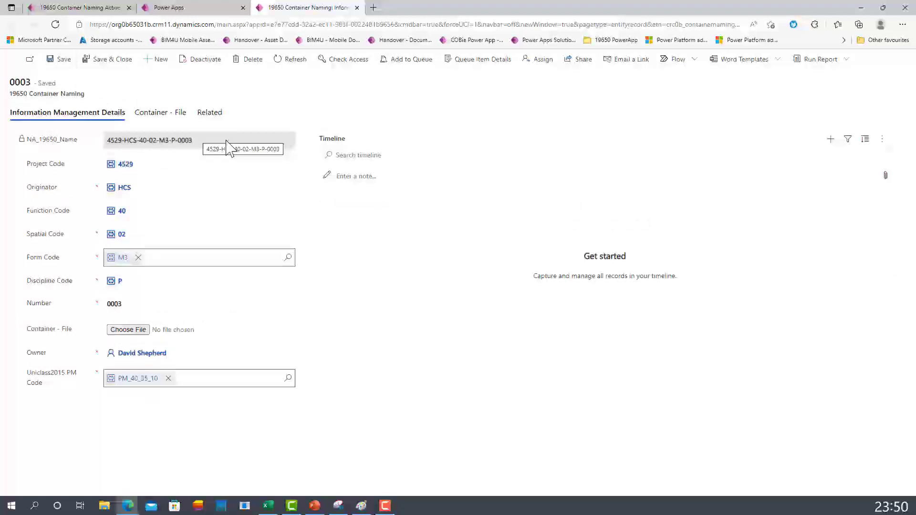
Step: View the record's Container - File upload area and its Upload Documents dialog, cancel the upload and return to the information management details
left_click(181, 115)
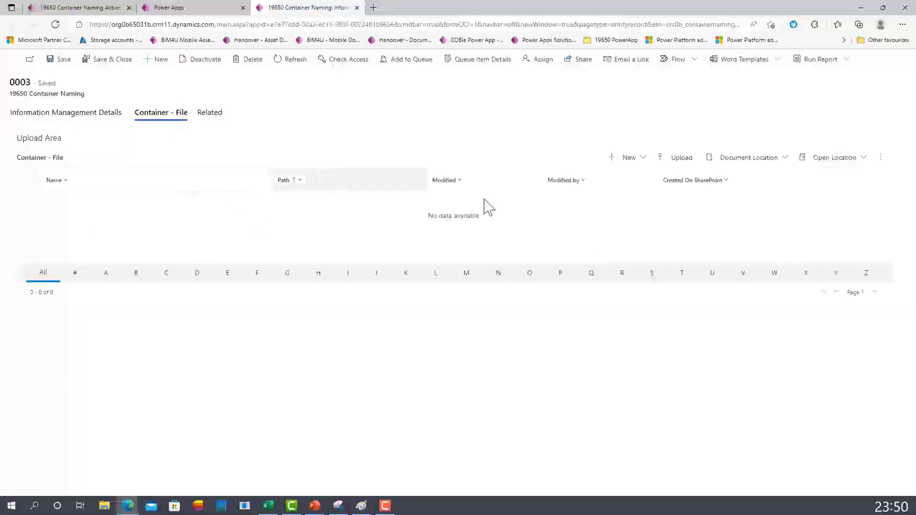
left_click(690, 162)
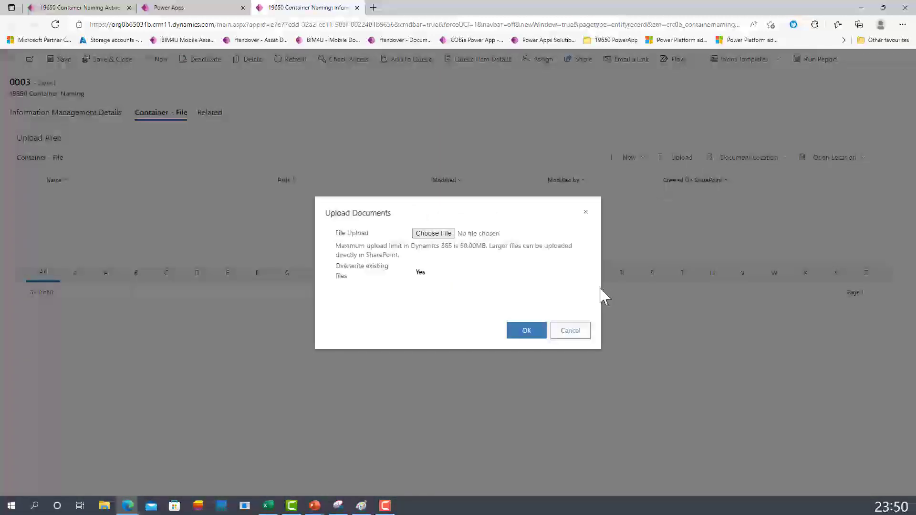
left_click(570, 331)
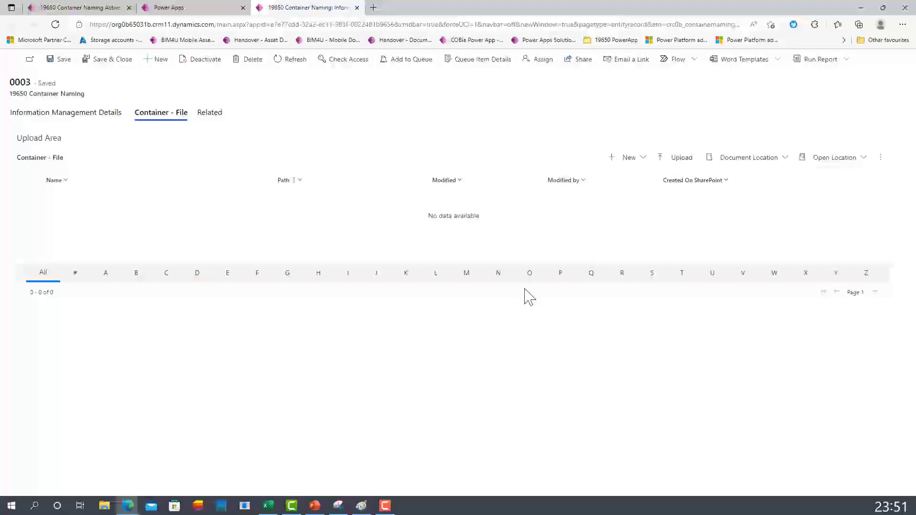
left_click(79, 119)
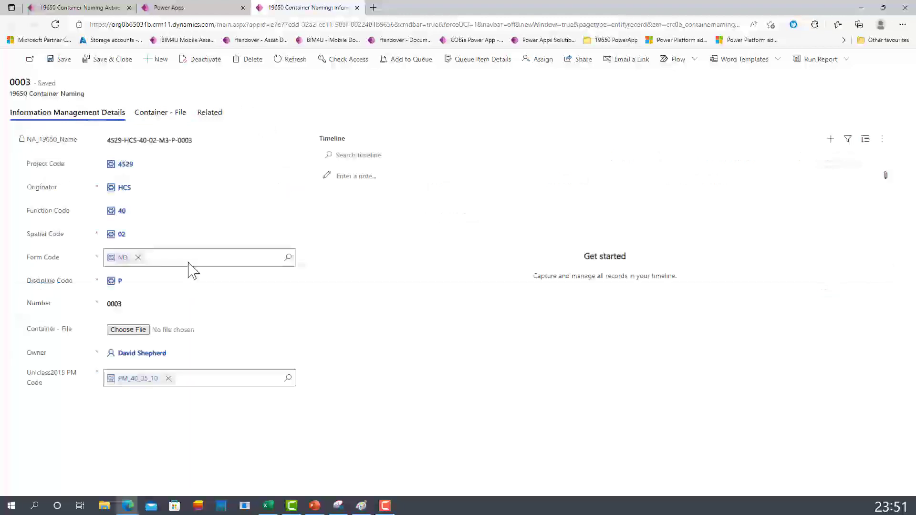